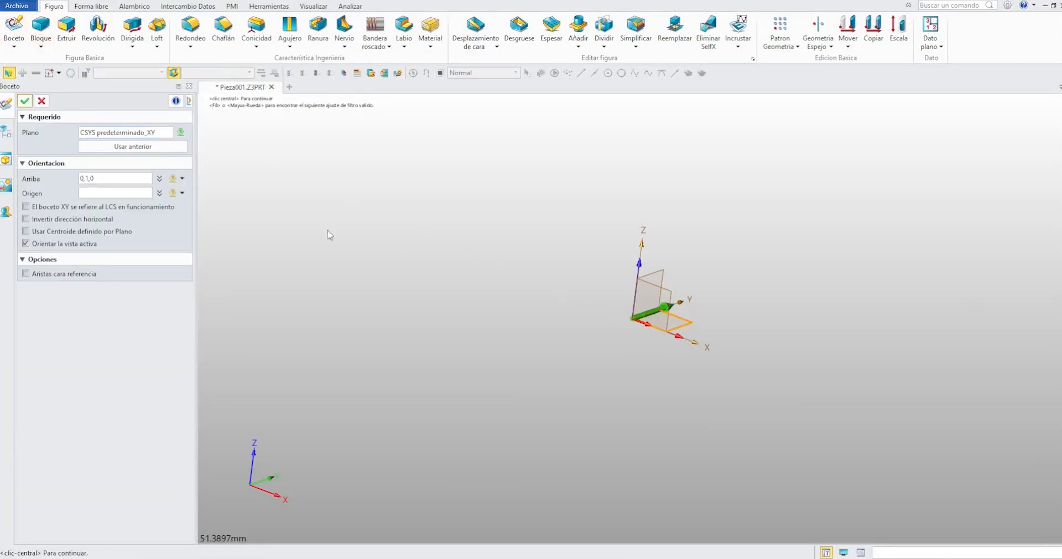
Sketch a rectangle about 36 mm wide and 46 mm high from the origin on the XY plane and finish the sketch.
left_click(24, 101)
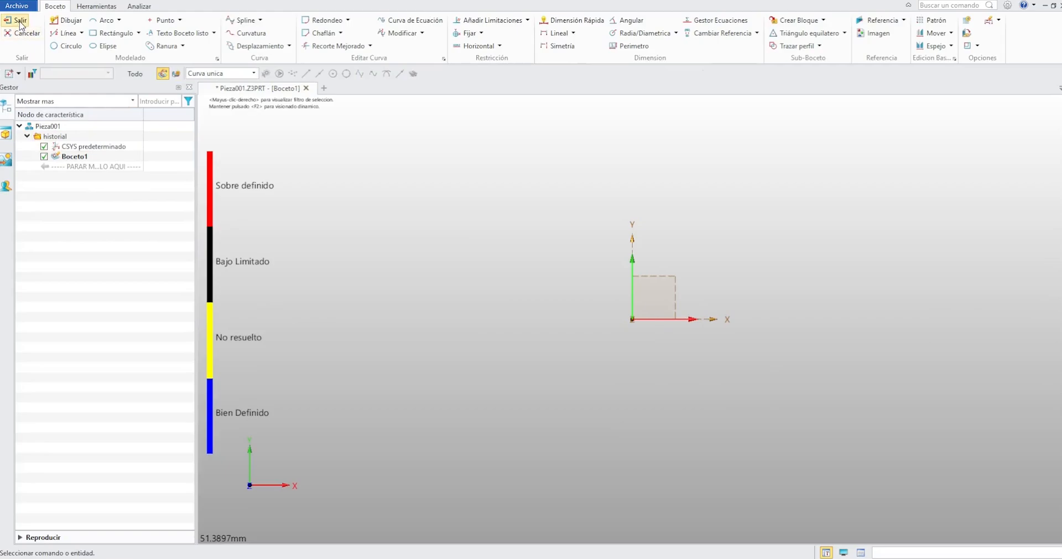
left_click(114, 34)
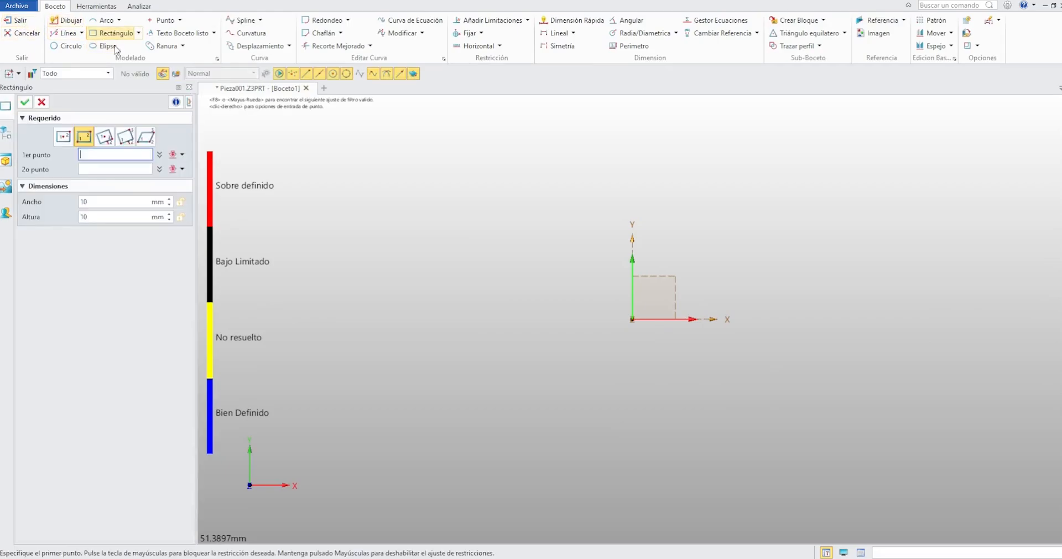
left_click(633, 319)
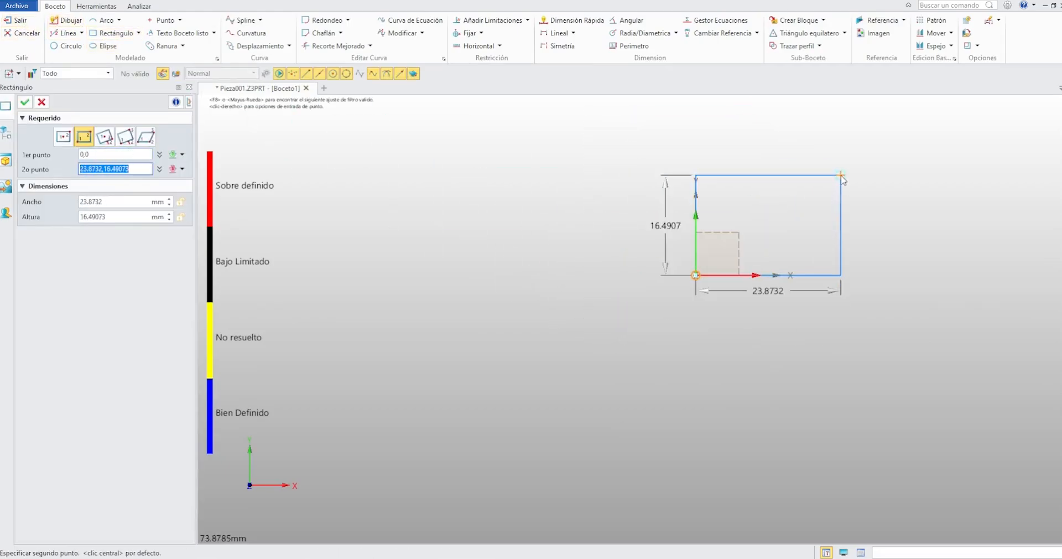
scroll(841, 176, "up", 2)
scroll(811, 197, "up", 2)
scroll(811, 195, "down", 5)
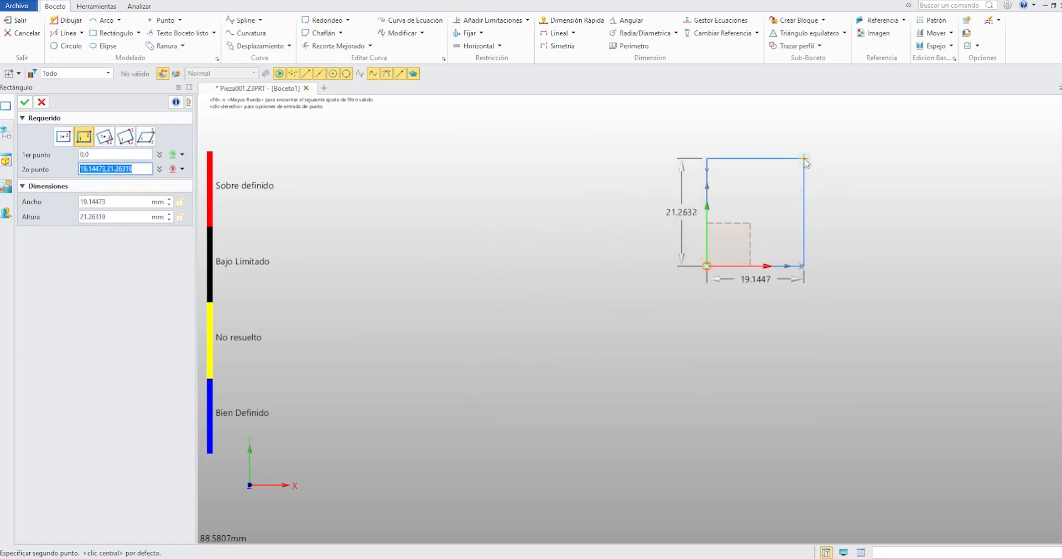
middle_click_drag(818, 141, 728, 265)
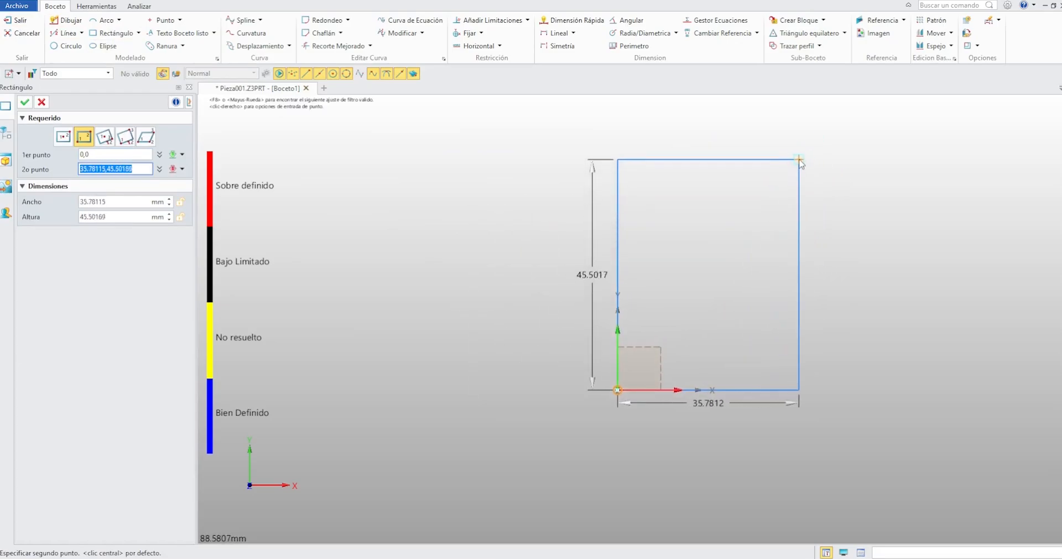
left_click(799, 160)
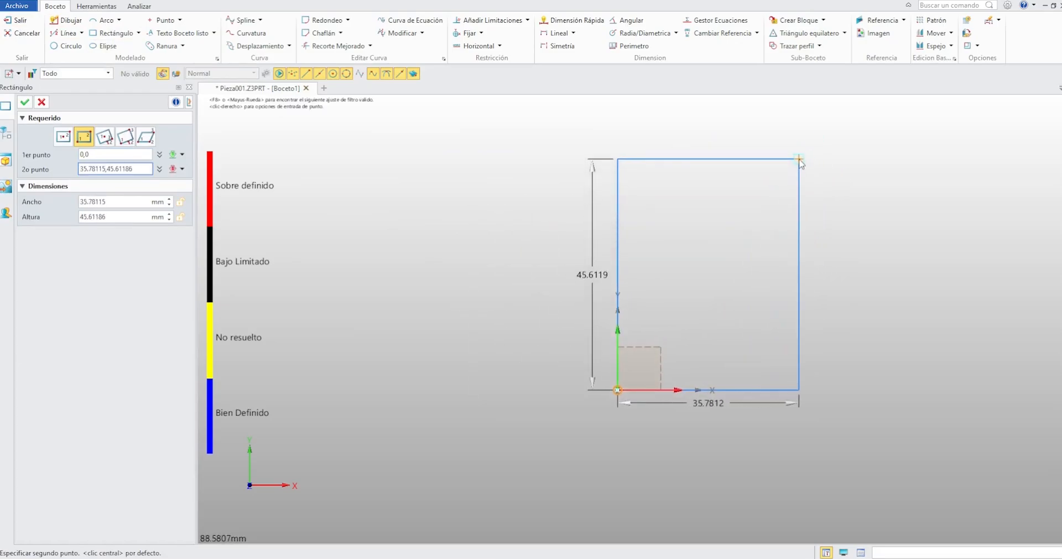
left_click(16, 20)
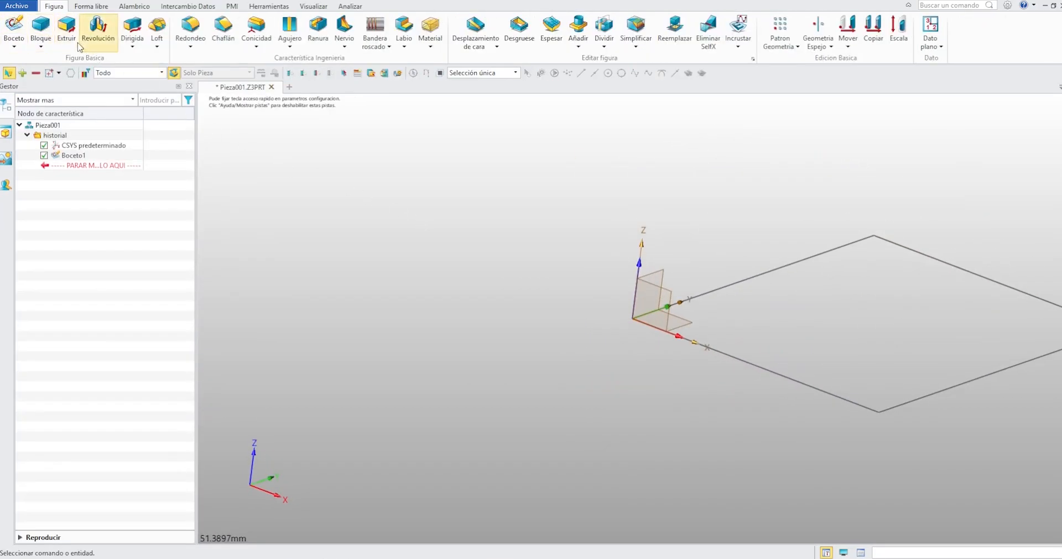
Extrude the rectangle sketch from 0 to 30 mm as a base solid.
left_click(66, 28)
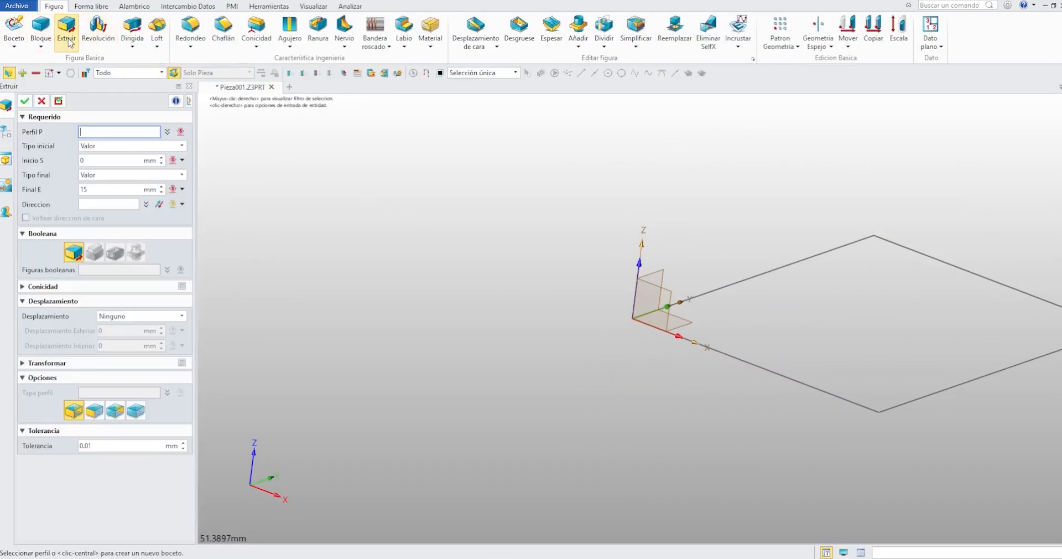
left_click(753, 369)
left_click(96, 188)
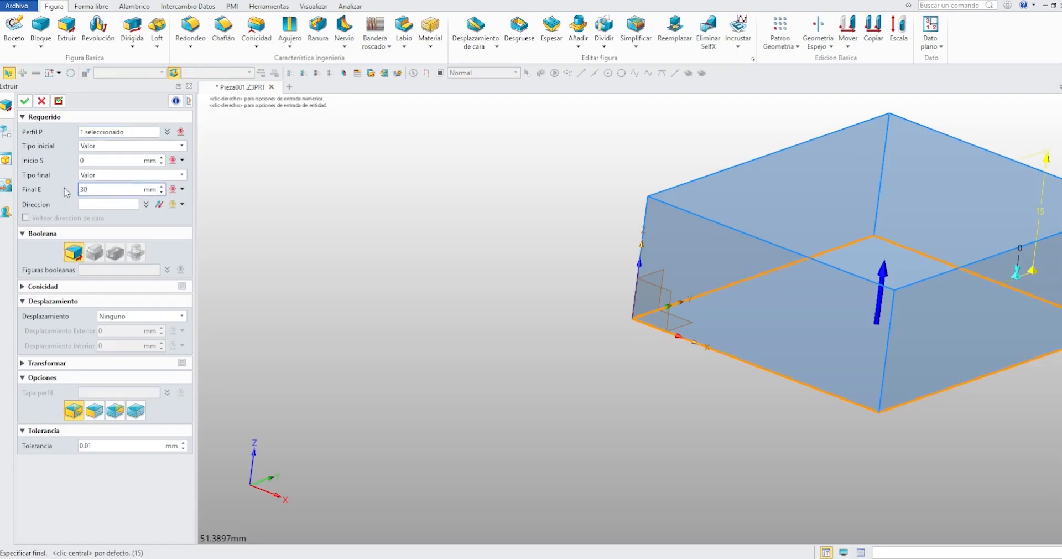
key("Return")
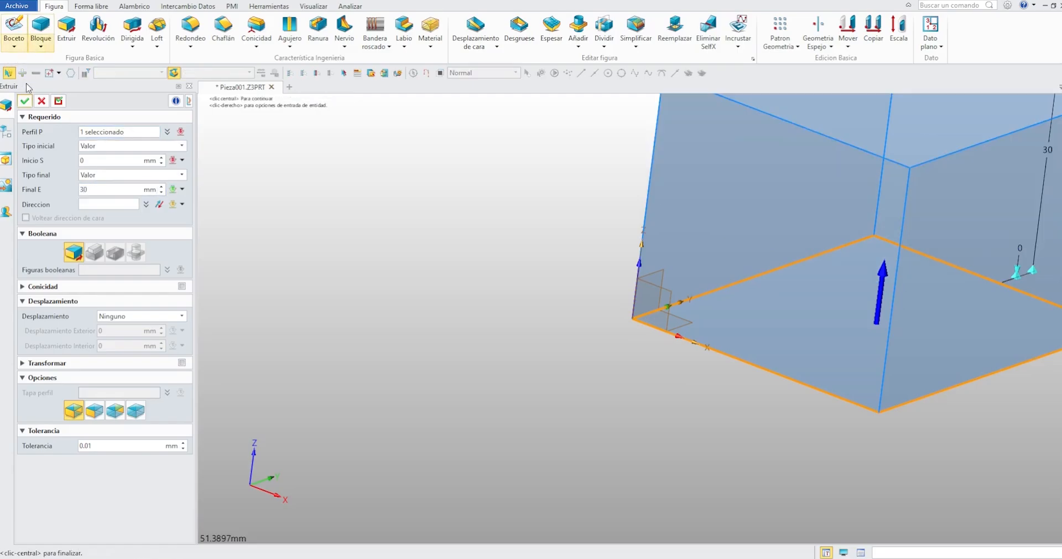
left_click(24, 101)
Start a one-sided edge draft and select the block's upper edge parallel to the X axis.
middle_click_drag(669, 313, 376, 370)
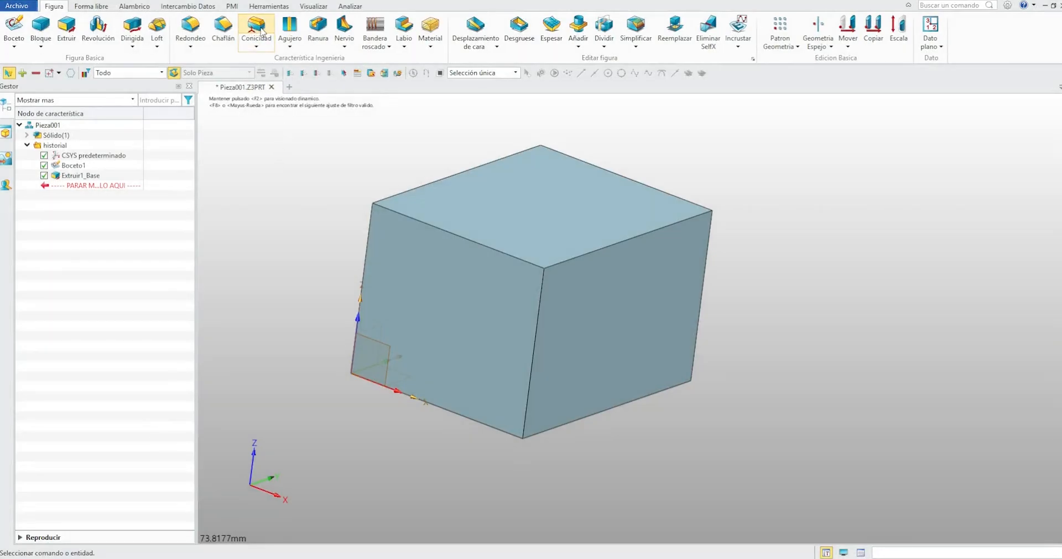
left_click(261, 31)
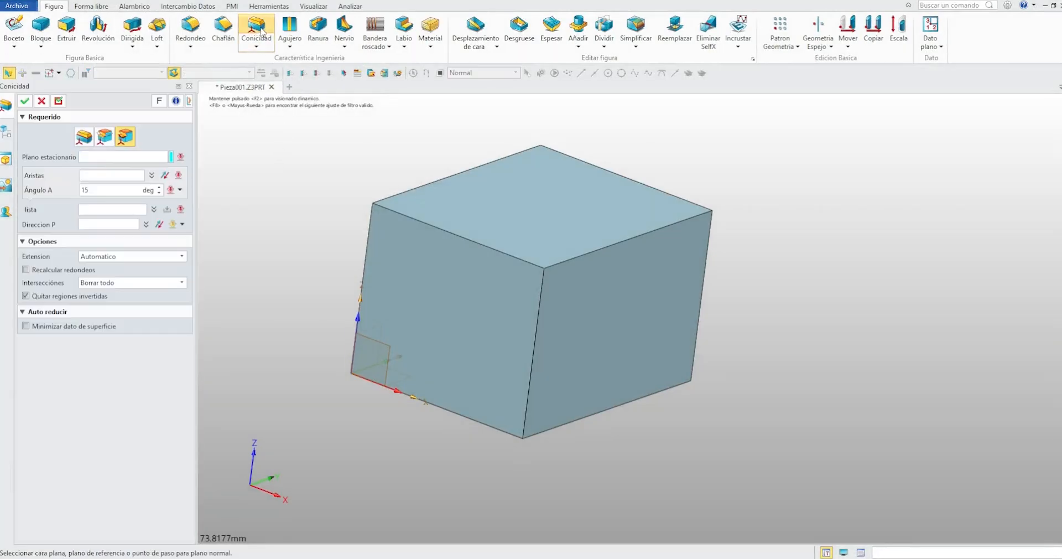
left_click(83, 137)
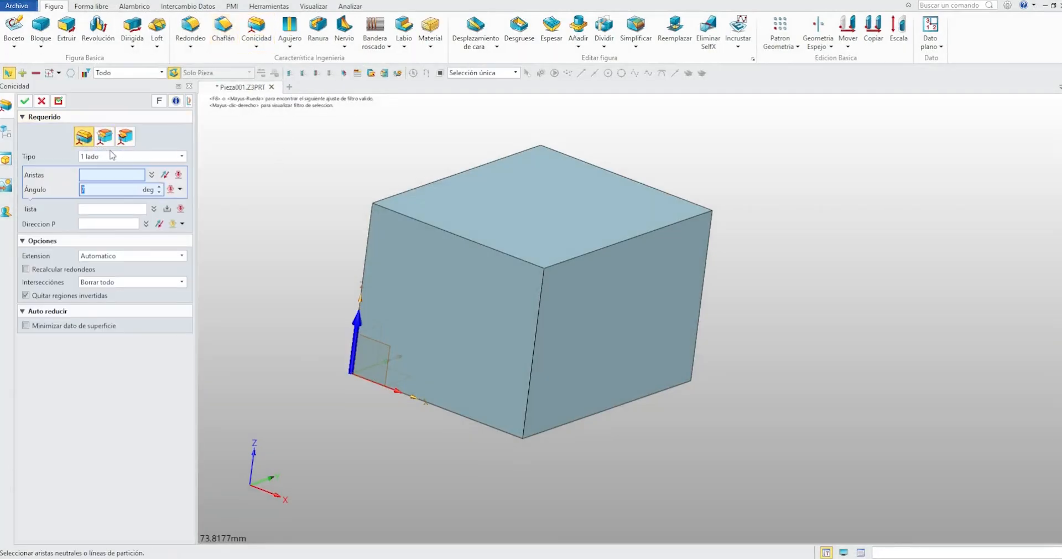
left_click(443, 229)
middle_click_drag(571, 300, 568, 299)
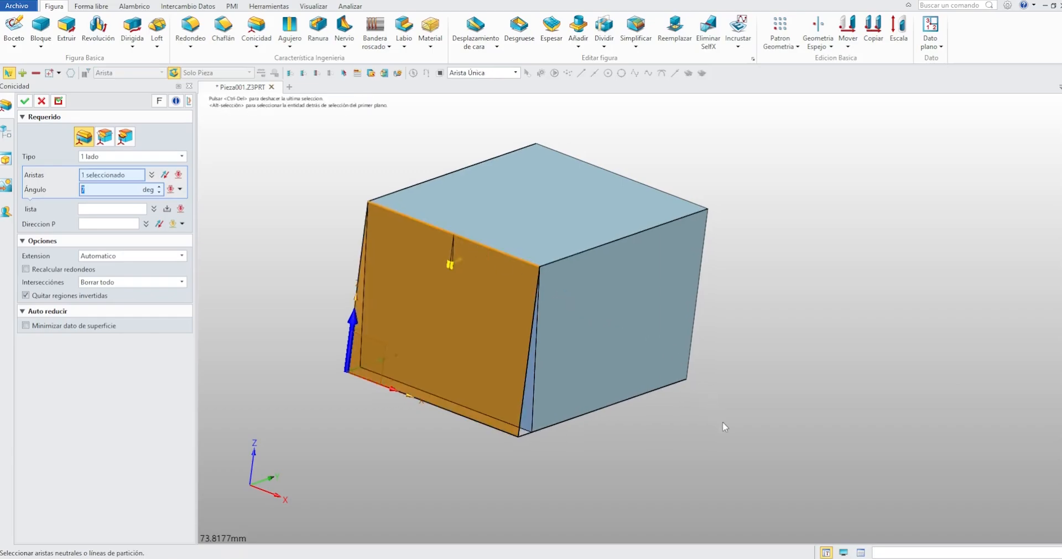
right_click_drag(722, 421, 661, 403)
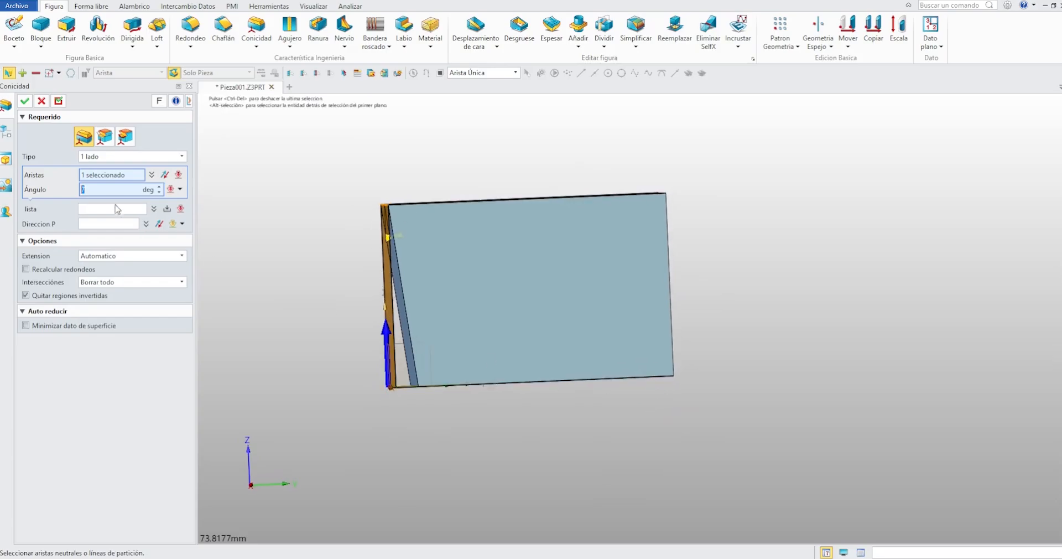
Try larger, smaller and negative angles for the edge draft, including 14, 10 and -2 degrees.
left_click(159, 186)
left_click(159, 187)
left_click(158, 186)
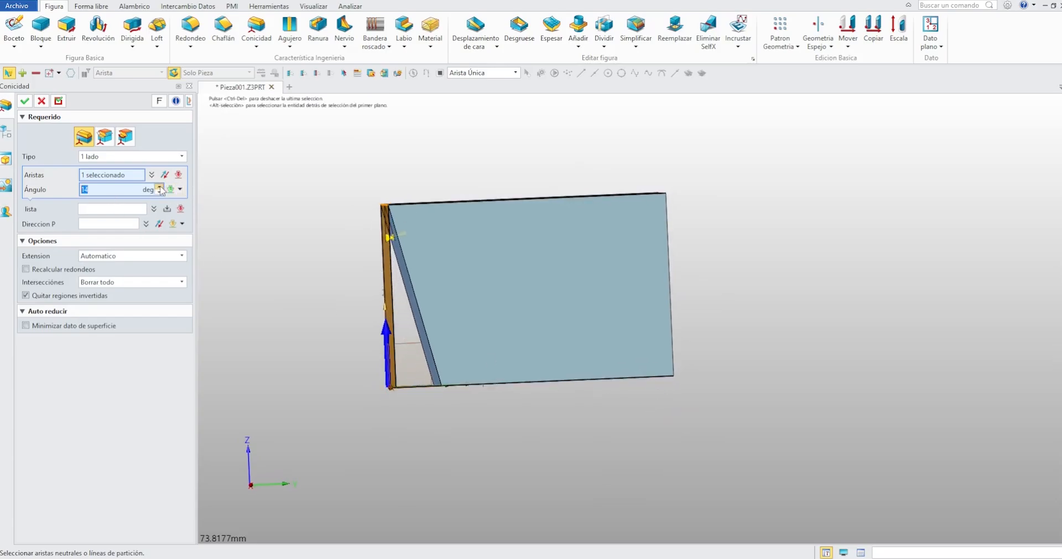
left_click(159, 187)
left_click(159, 192)
left_click(159, 192)
left_click(159, 192)
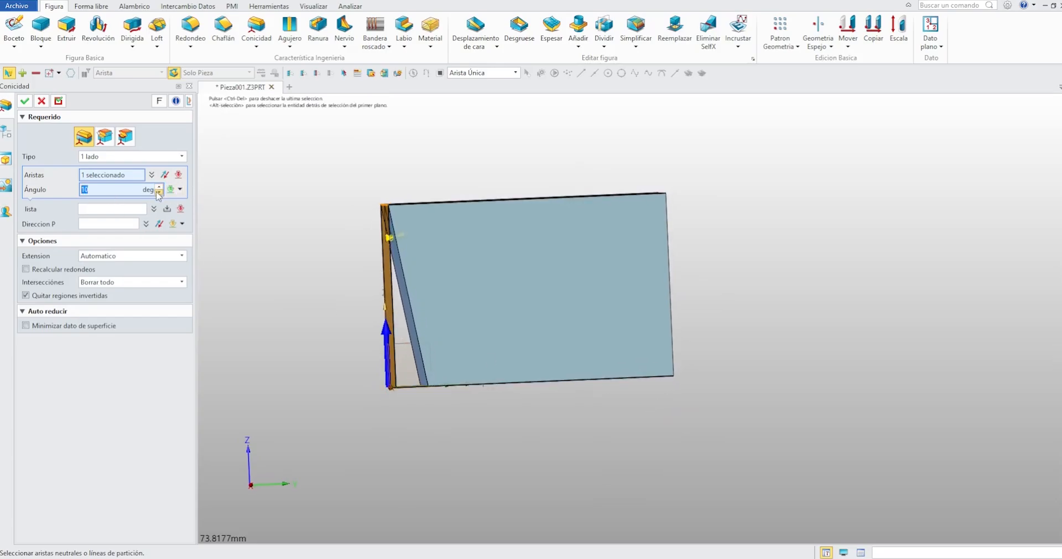
left_click(159, 192)
left_click(159, 192)
left_click(159, 192)
left_click(159, 192)
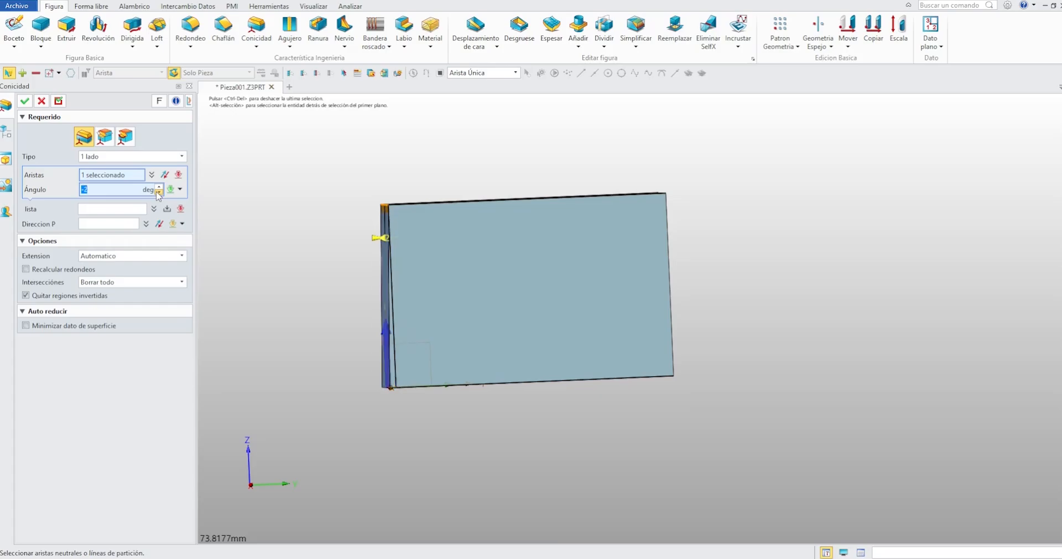
left_click(159, 192)
left_click(158, 192)
Raise the edge draft's angle back to a small positive value of at least 7 degrees and apply the draft.
left_click(160, 186)
left_click(160, 186)
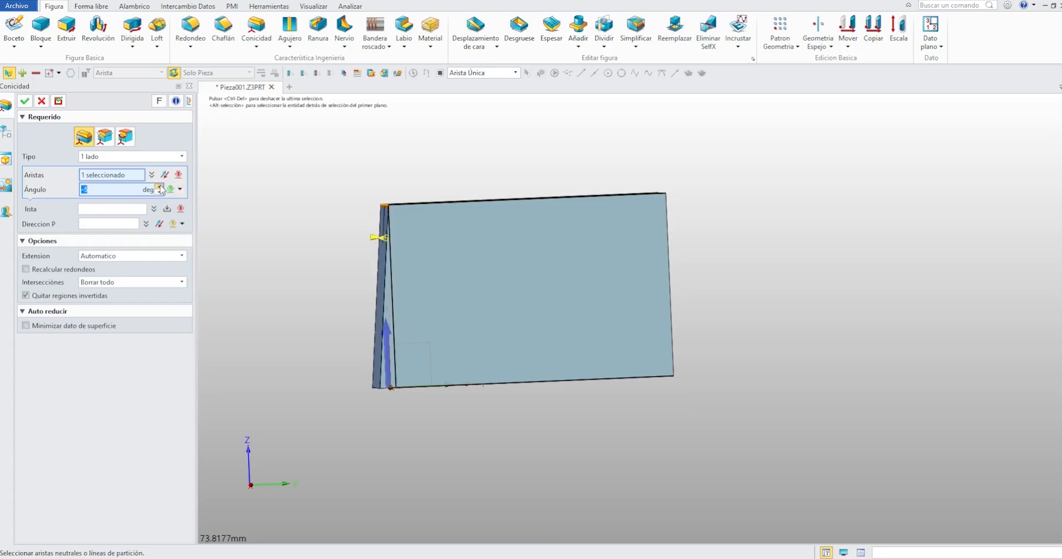
left_click(160, 186)
left_click(160, 186)
left_click(160, 186)
left_click(160, 186)
left_click(160, 186)
left_click(160, 186)
left_click(160, 186)
left_click(160, 186)
left_click(160, 185)
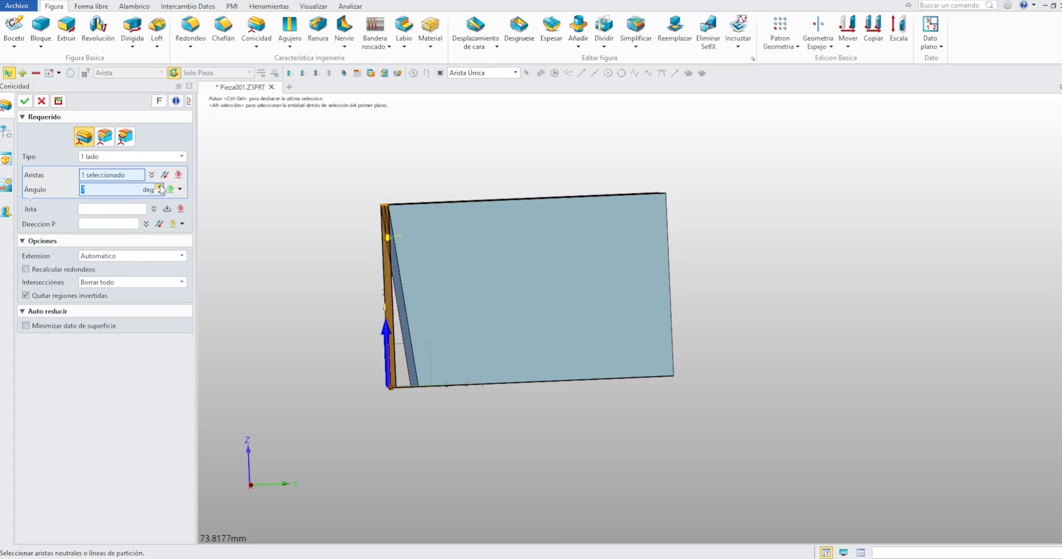
left_click(160, 185)
left_click(160, 186)
left_click(24, 101)
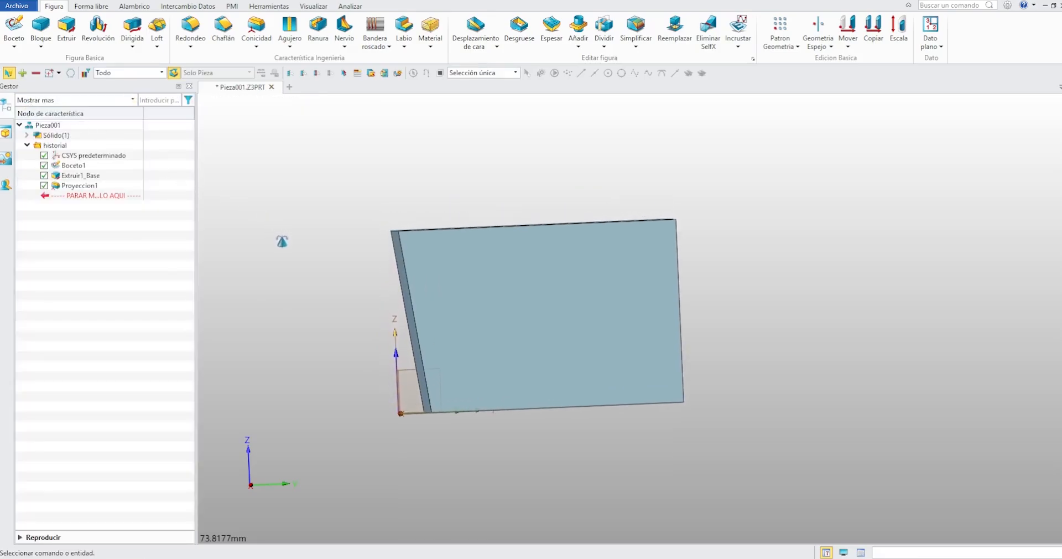
Start a two-sided neutral face draft with the top and far Y end faces stationary, and select the adjoining long side face for tapering.
mouse_move(436, 309)
right_mouse_down()
mouse_move(496, 337)
mouse_move(679, 363)
mouse_move(449, 318)
right_mouse_up()
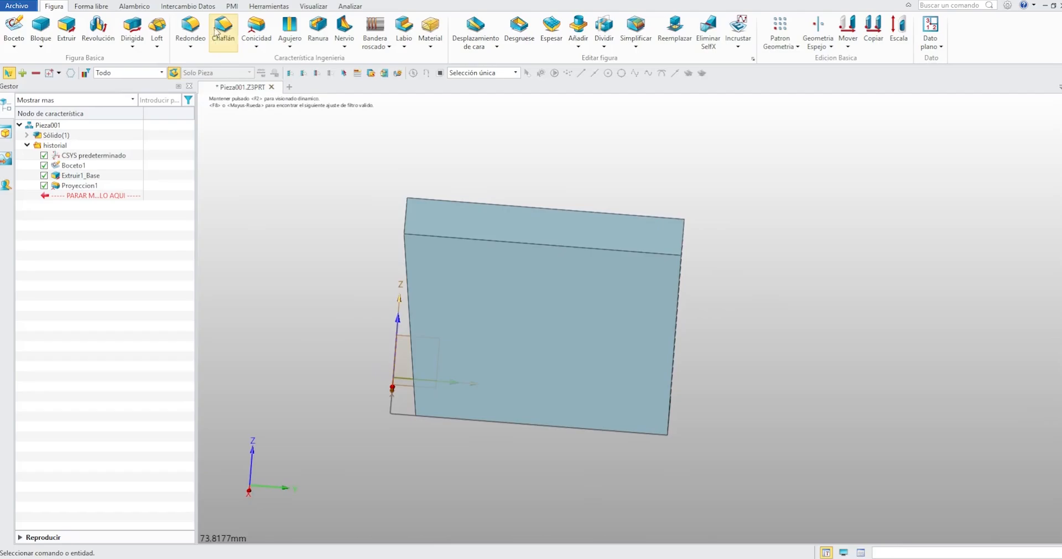
left_click(256, 35)
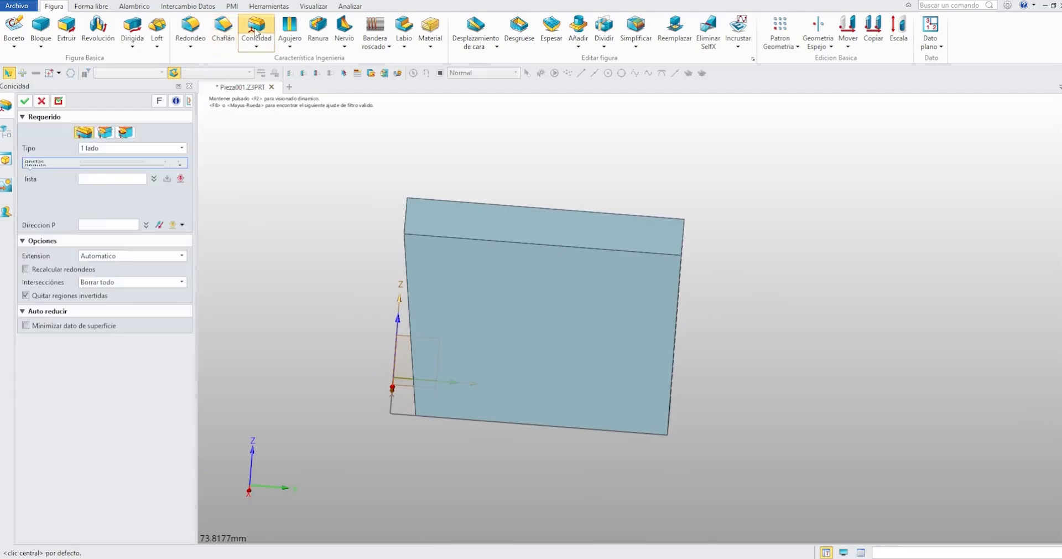
left_click(103, 137)
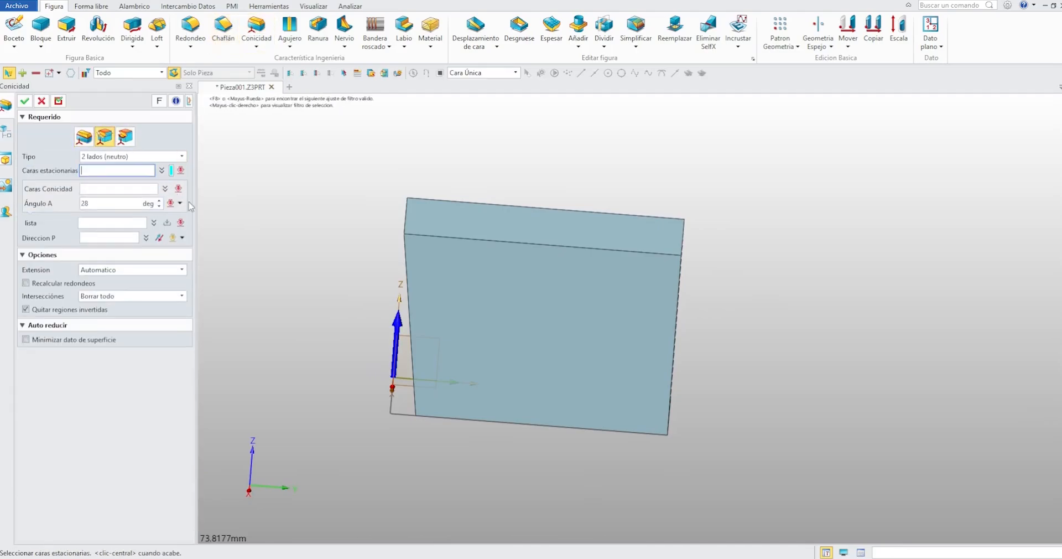
left_click(516, 238)
right_click_drag(797, 354, 750, 387)
left_click(666, 326)
left_click(614, 243)
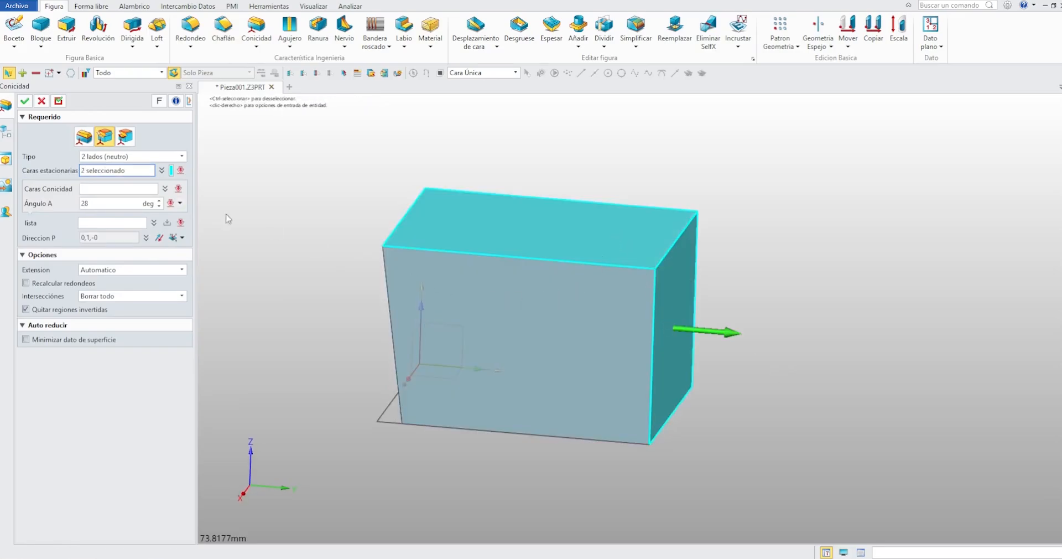
left_click(98, 189)
left_click(500, 356)
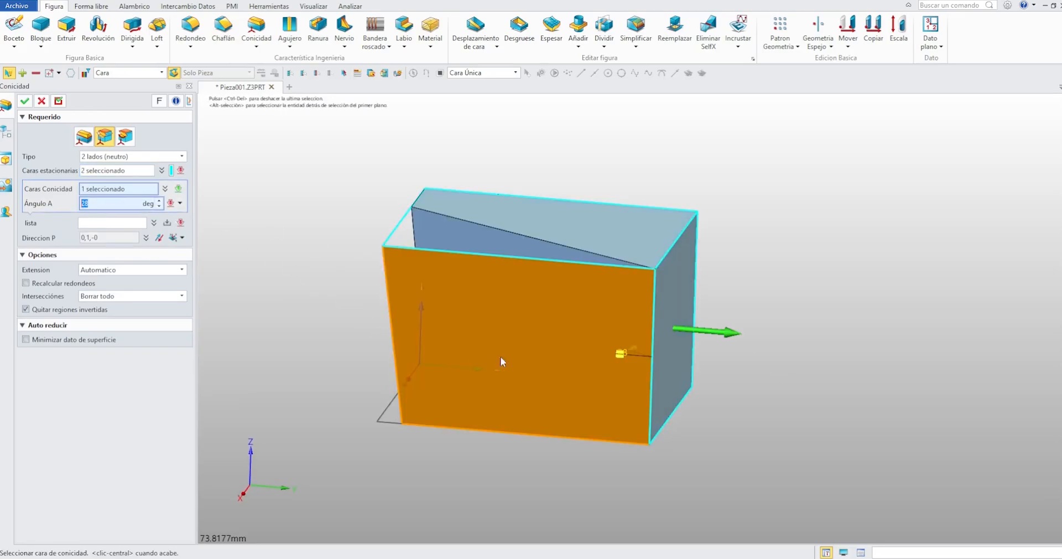
right_click_drag(693, 368, 690, 450)
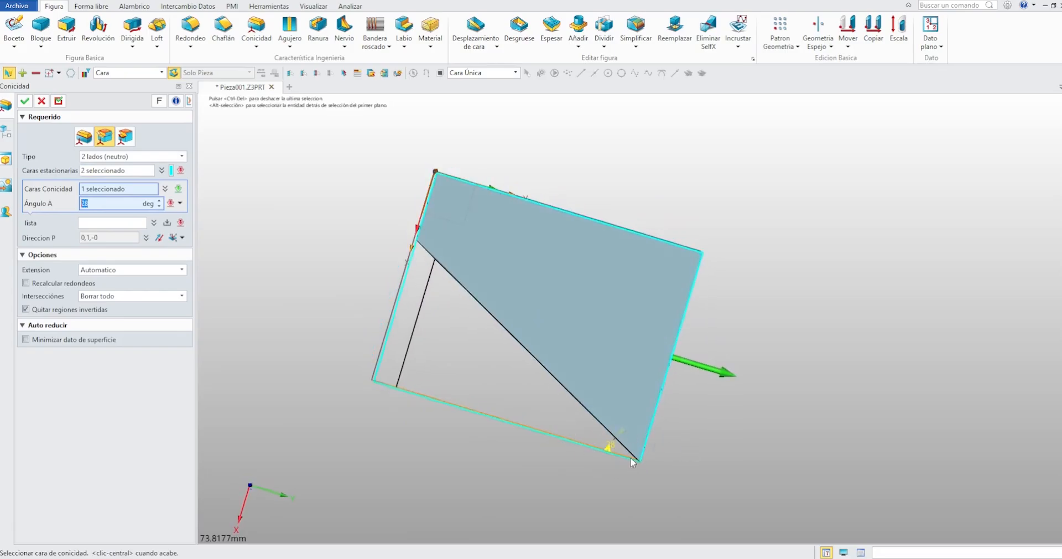
Try different angles for the face draft, including 18, 20 and -4 degrees.
left_click(161, 206)
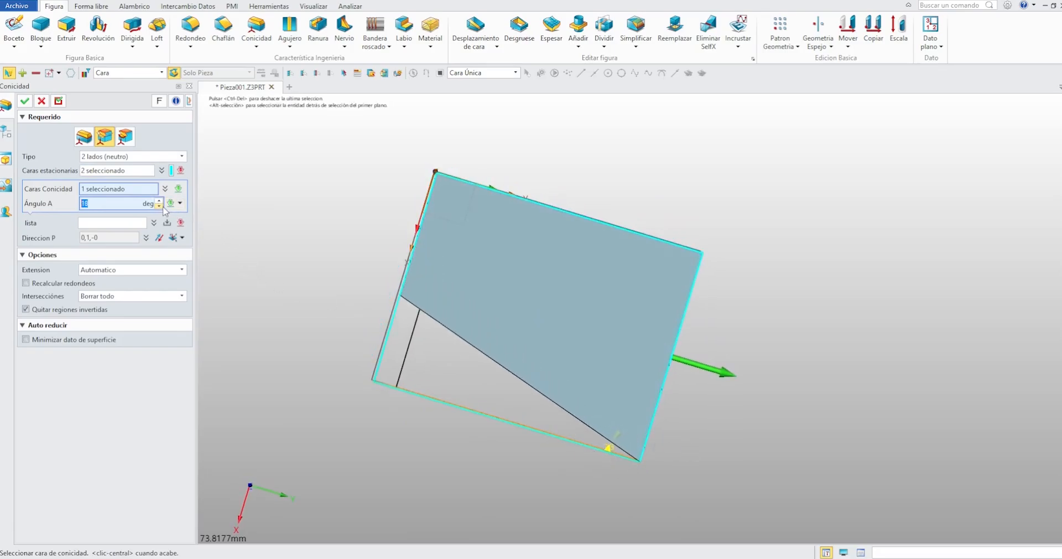
left_click(159, 201)
left_click(159, 200)
left_click(159, 200)
left_click(160, 206)
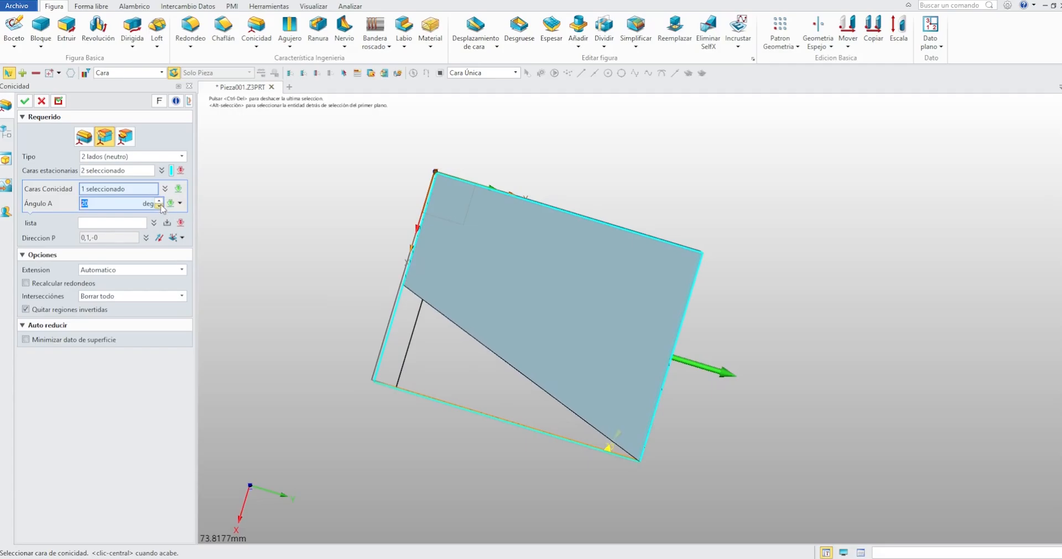
left_click(160, 206)
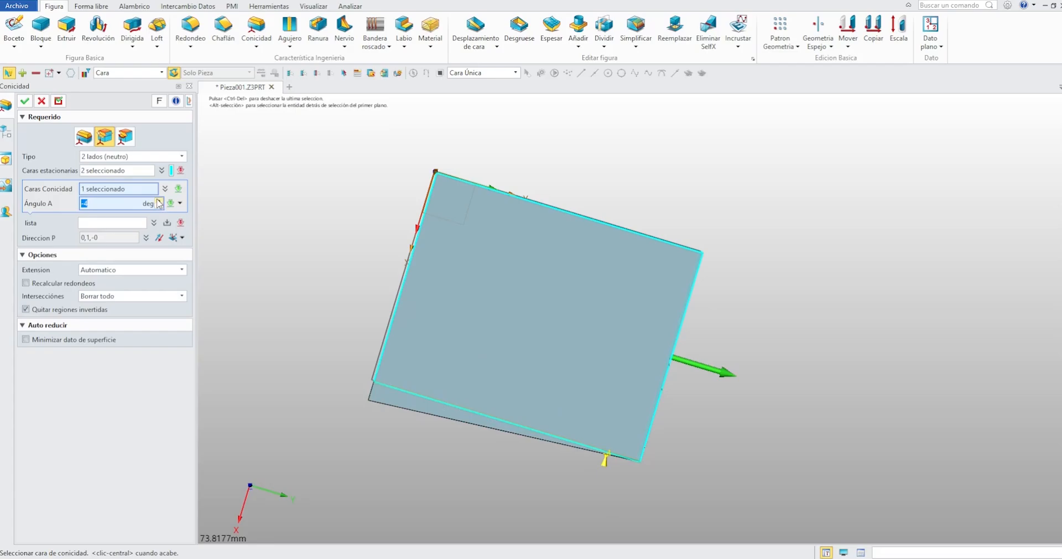
Set the face draft's angle to 9 degrees and apply it to the long side face.
left_click(158, 200)
left_click(158, 201)
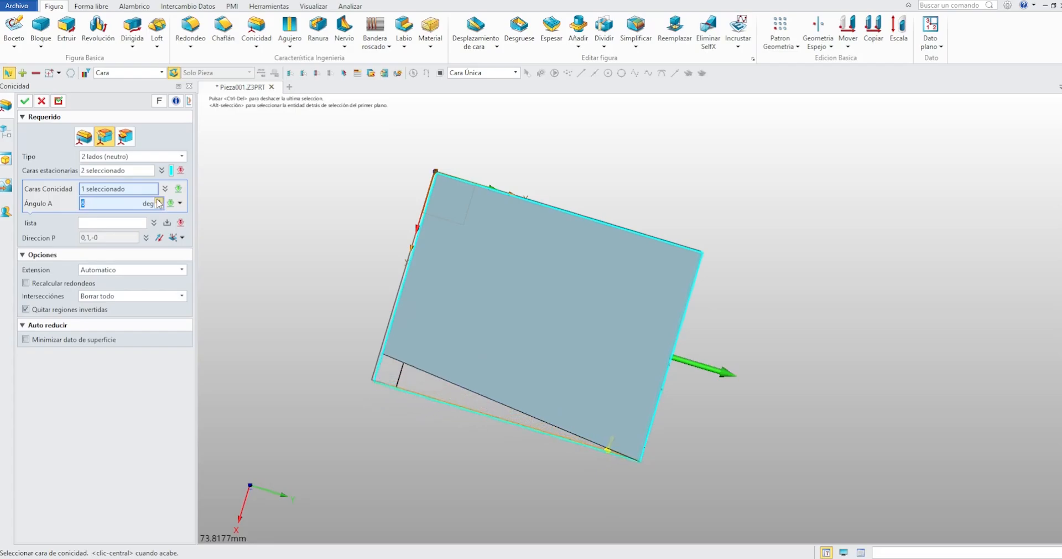
left_click(25, 101)
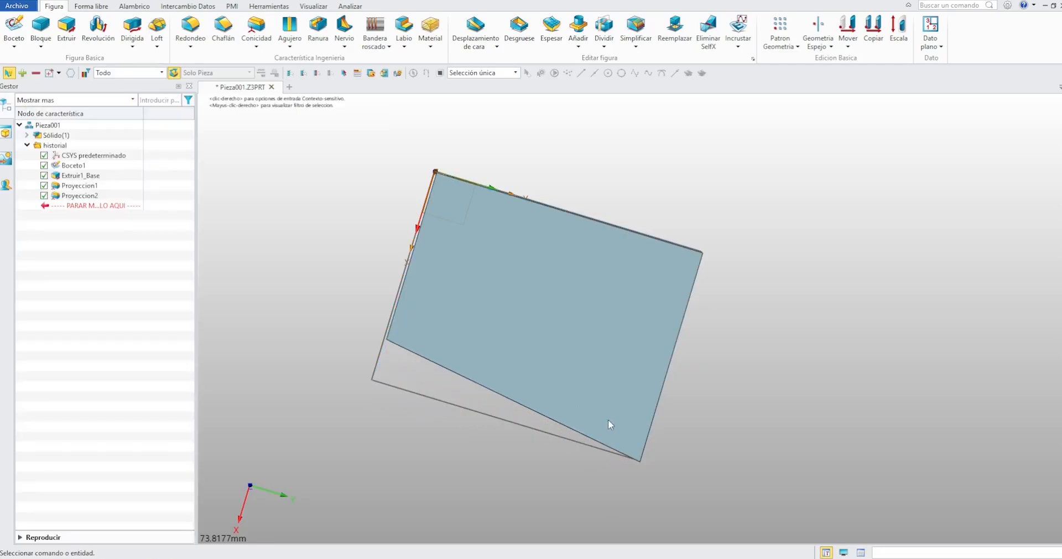
Start a stationary-plane draft using the default XZ datum plane and the block's upper edge at the origin's Y end.
middle_click_drag(695, 441, 587, 336)
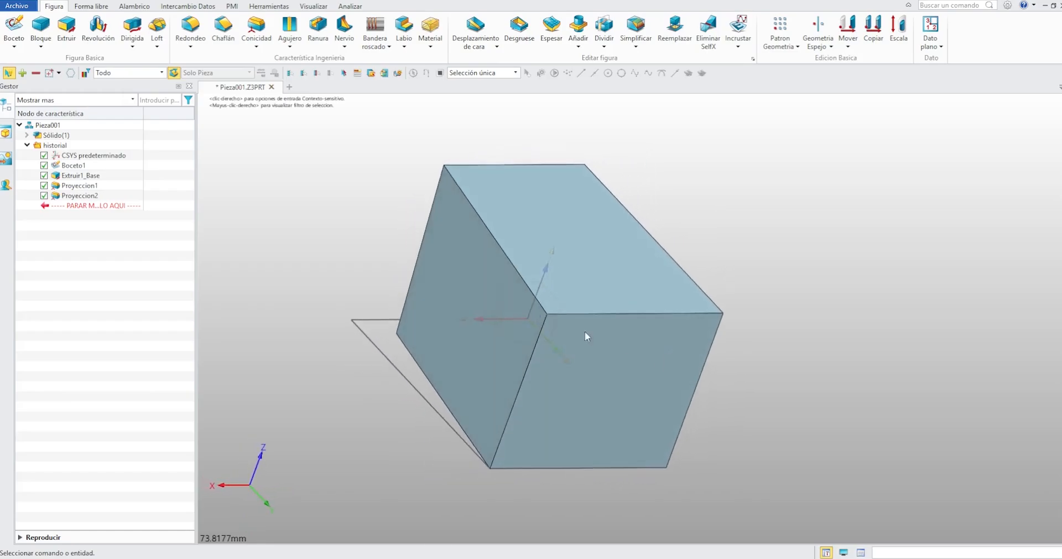
left_click(256, 28)
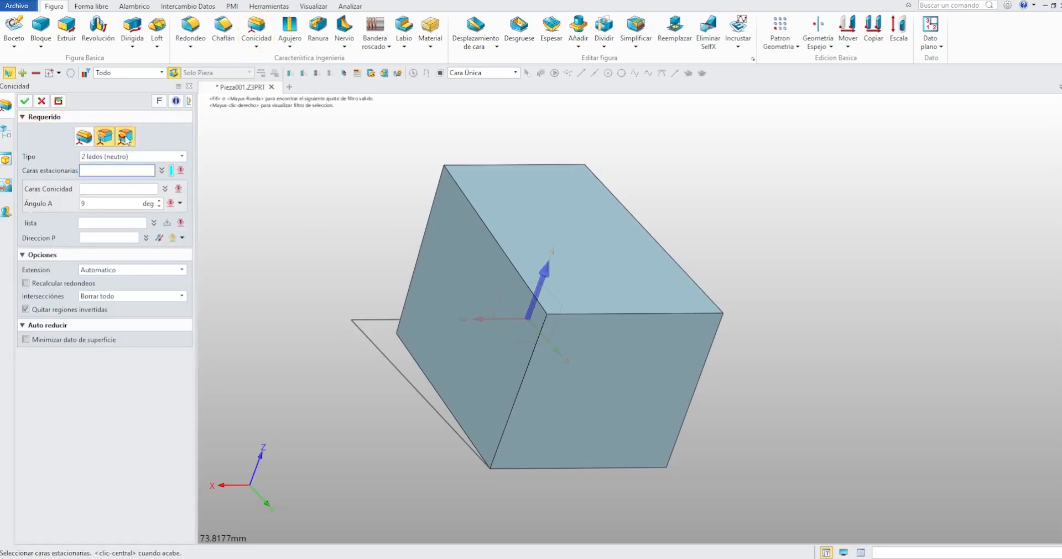
left_click(641, 316)
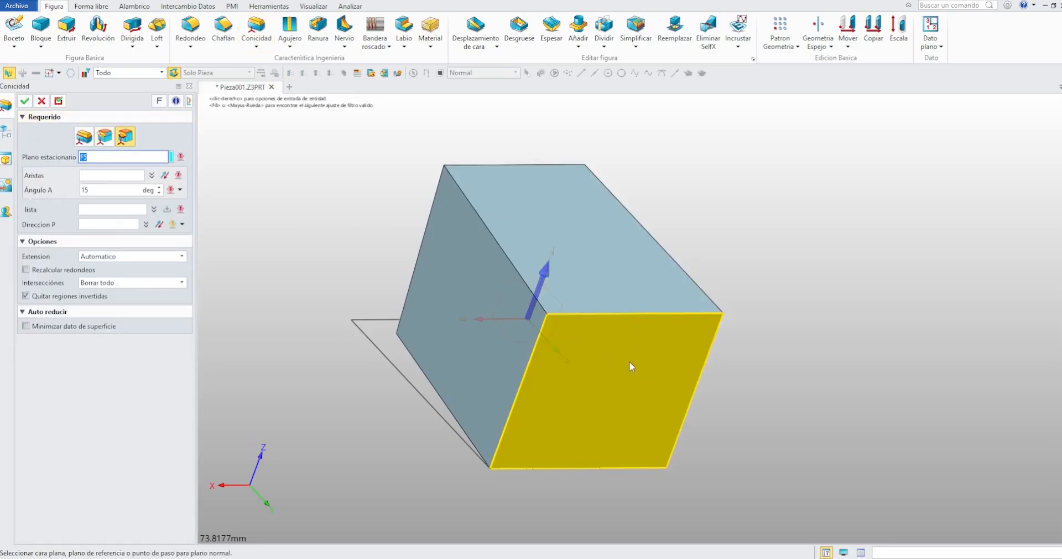
middle_click_drag(629, 361, 471, 324)
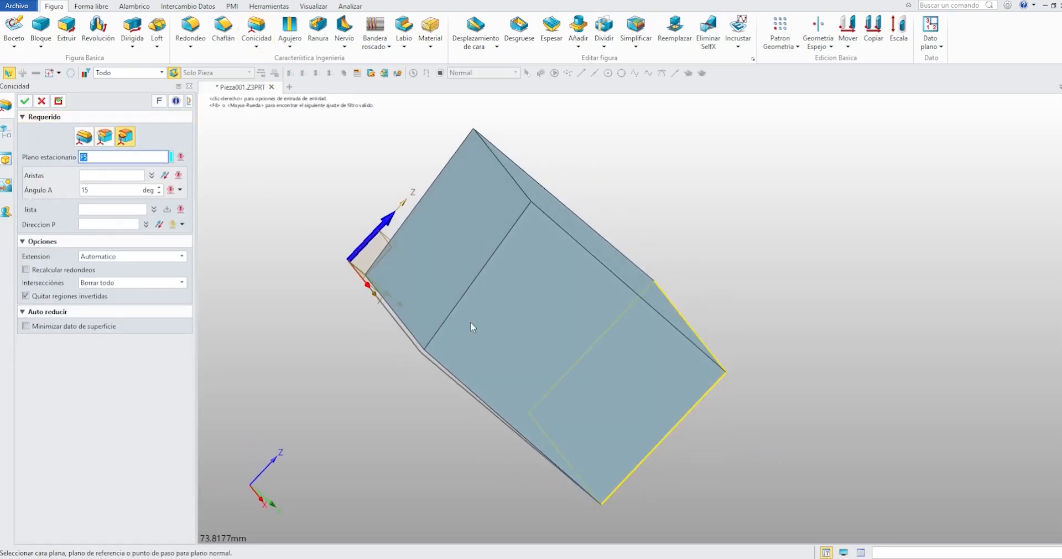
left_click(381, 255)
middle_click_drag(431, 266, 414, 283)
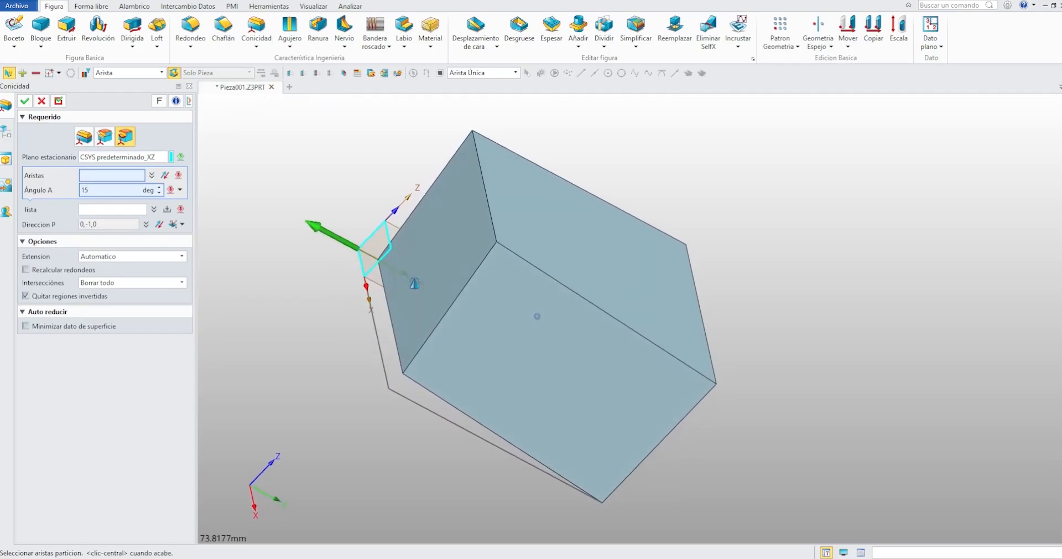
left_click(483, 195)
middle_click_drag(516, 220, 501, 202)
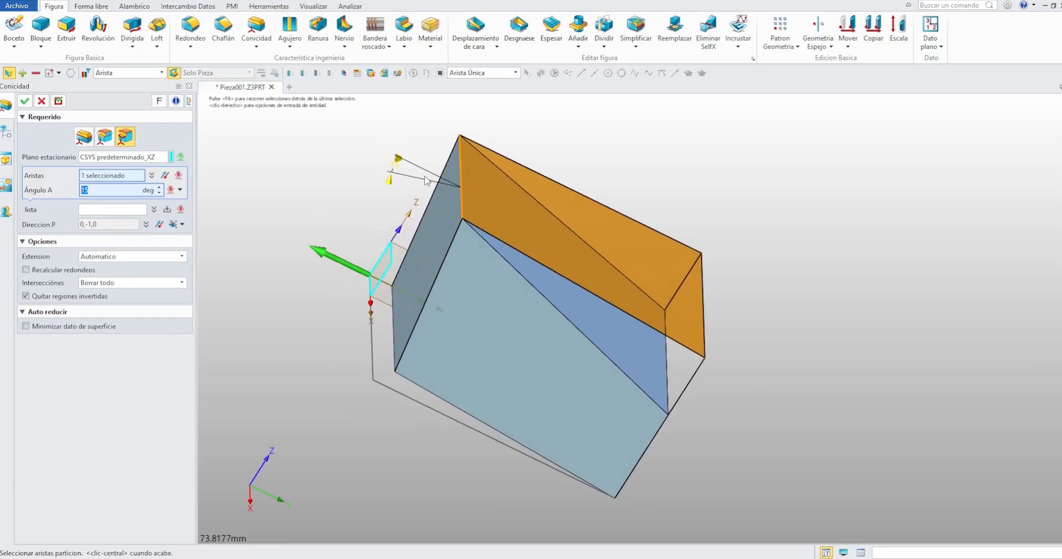
Try different angles for the stationary-plane draft, including 19, 14 and 1 degrees.
left_click(159, 188)
left_click(159, 188)
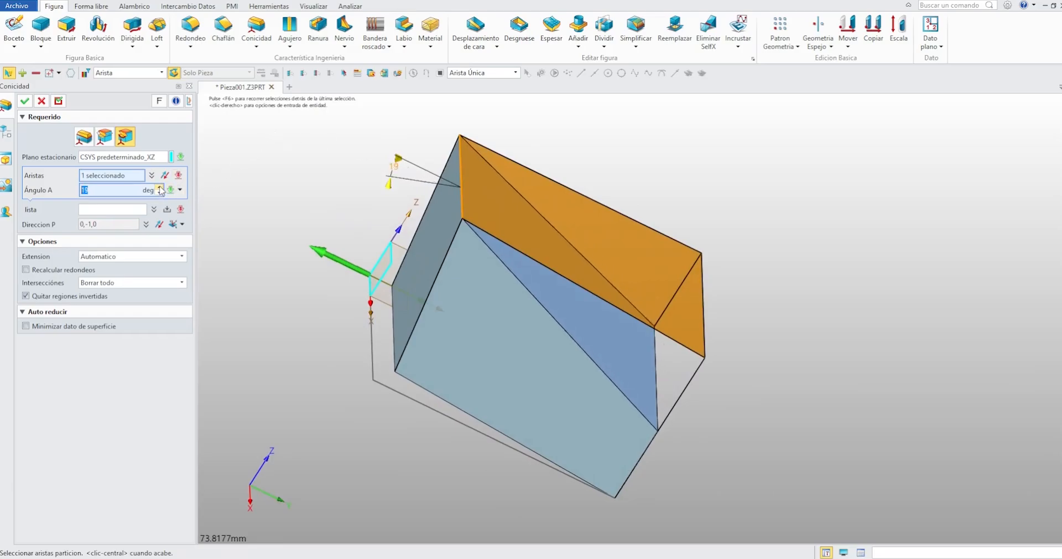
left_click(159, 188)
left_click(159, 189)
left_click(159, 192)
left_click(159, 192)
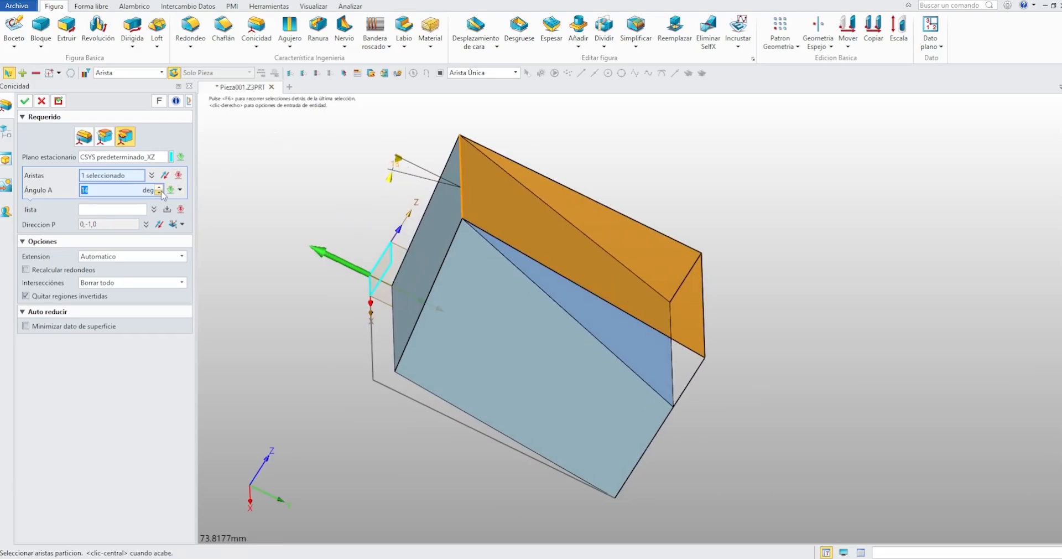
left_click(159, 192)
left_click(159, 192)
left_click(159, 192)
left_click(159, 192)
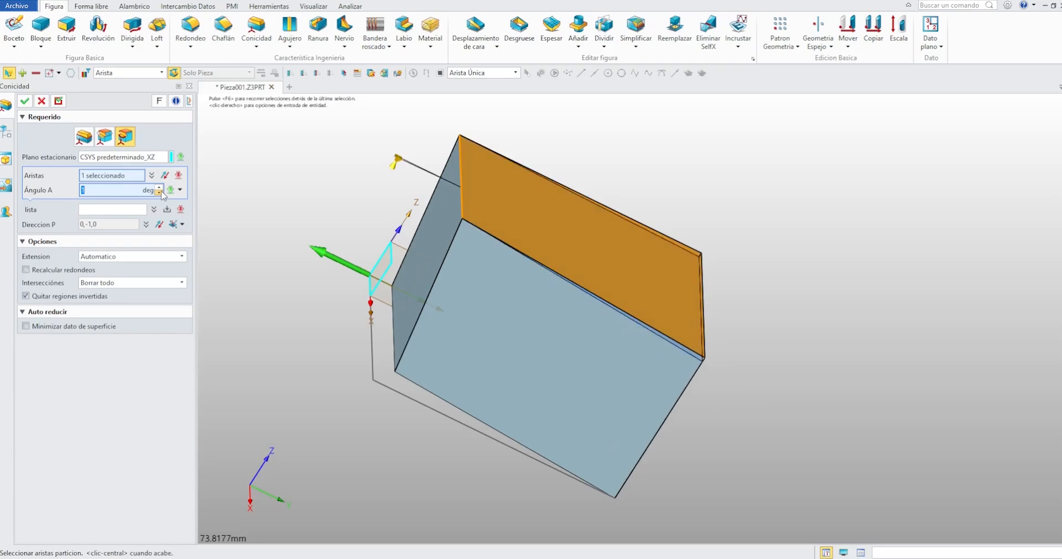
Set the stationary-plane draft's angle to -12 degrees and apply it.
left_click(159, 192)
left_click(159, 192)
left_click(159, 192)
left_click(158, 192)
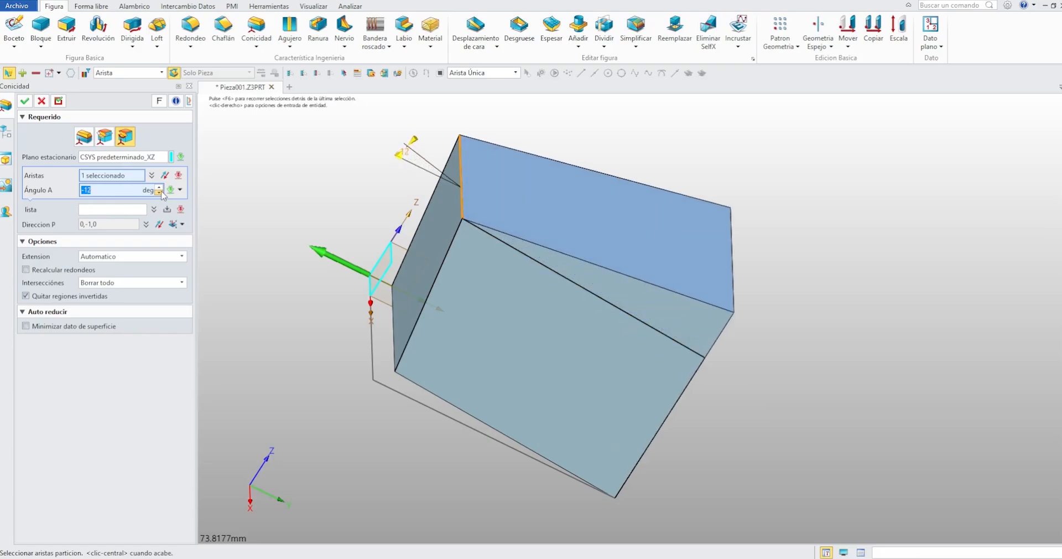
left_click(24, 102)
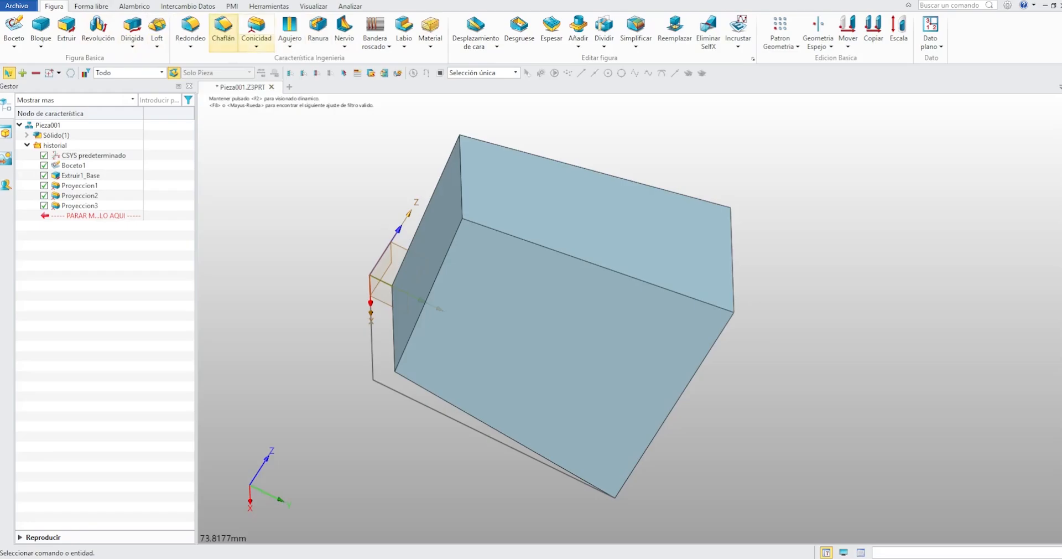
Undo all three draft features, going back to the plain extruded block.
key("ctrl+z")
key("ctrl+z")
key("ctrl+z")
key("ctrl+z")
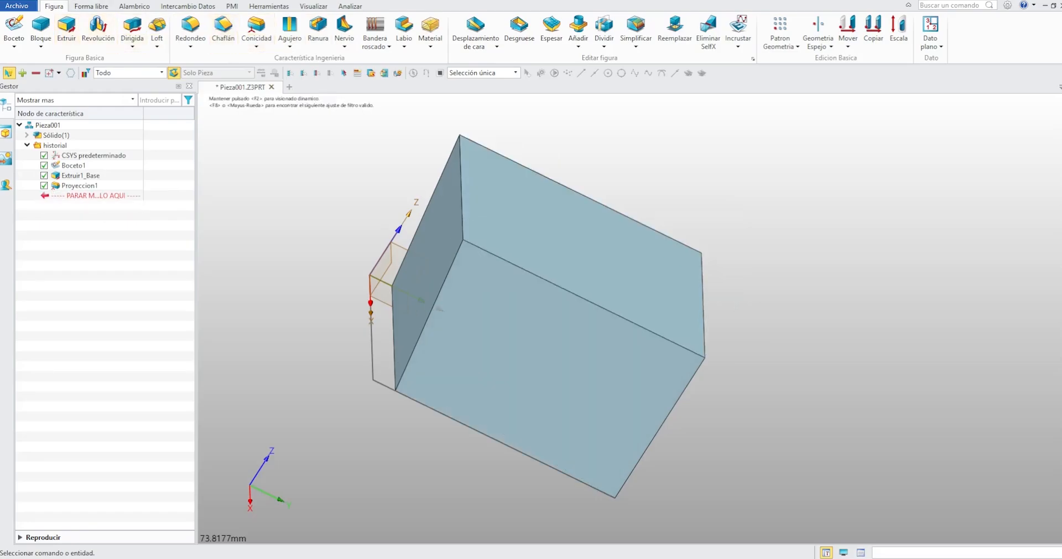
key("ctrl+y")
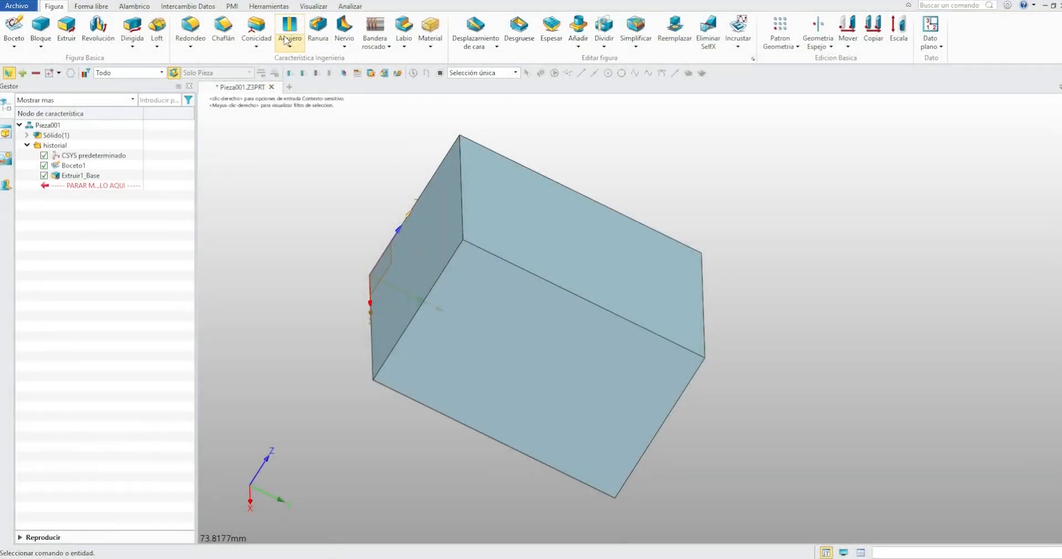
Start a rectangular slot on the block's long +X side face, 14 mm wide, 18.1 mm deep and 30 mm long.
left_click(318, 30)
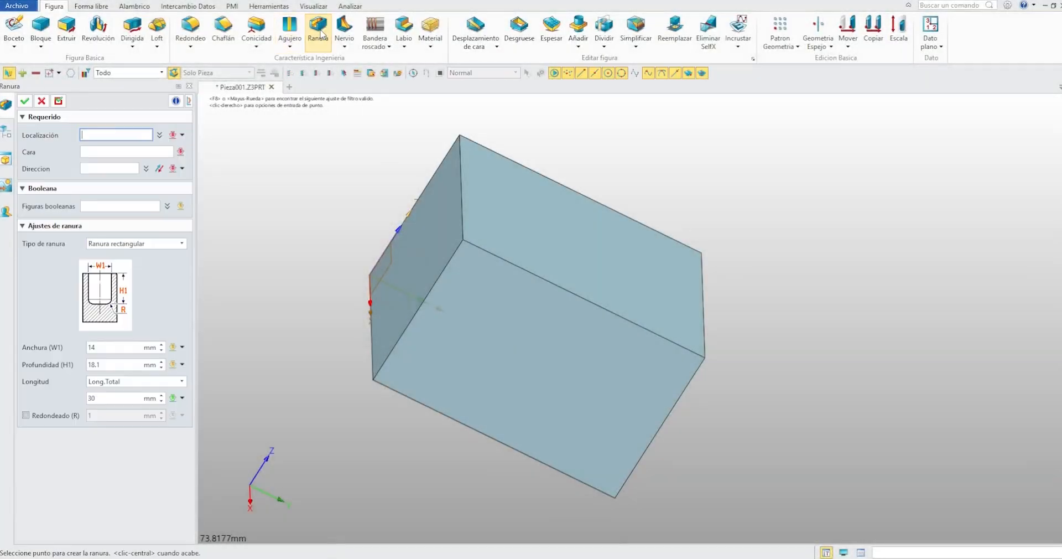
left_click(532, 353)
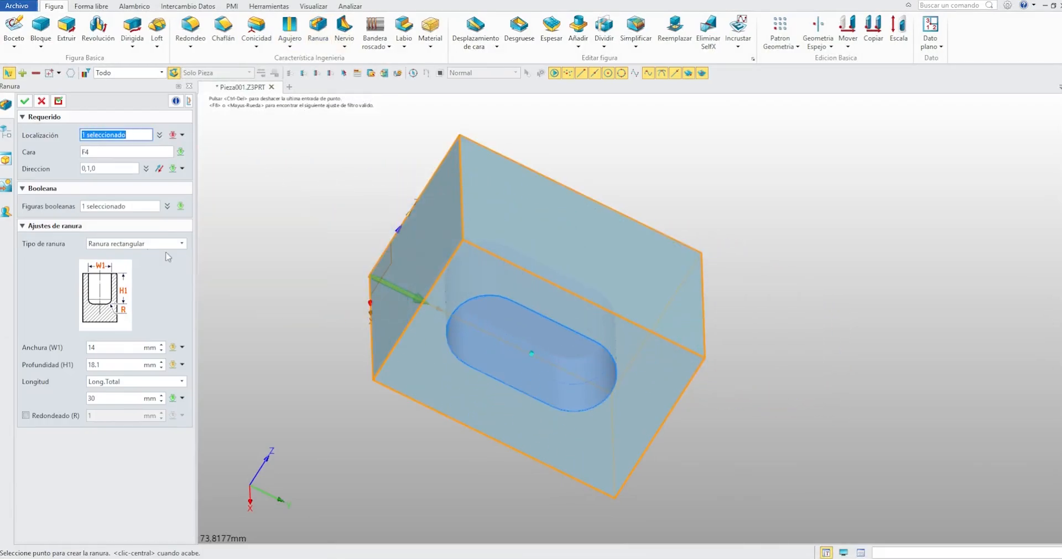
left_click(111, 155)
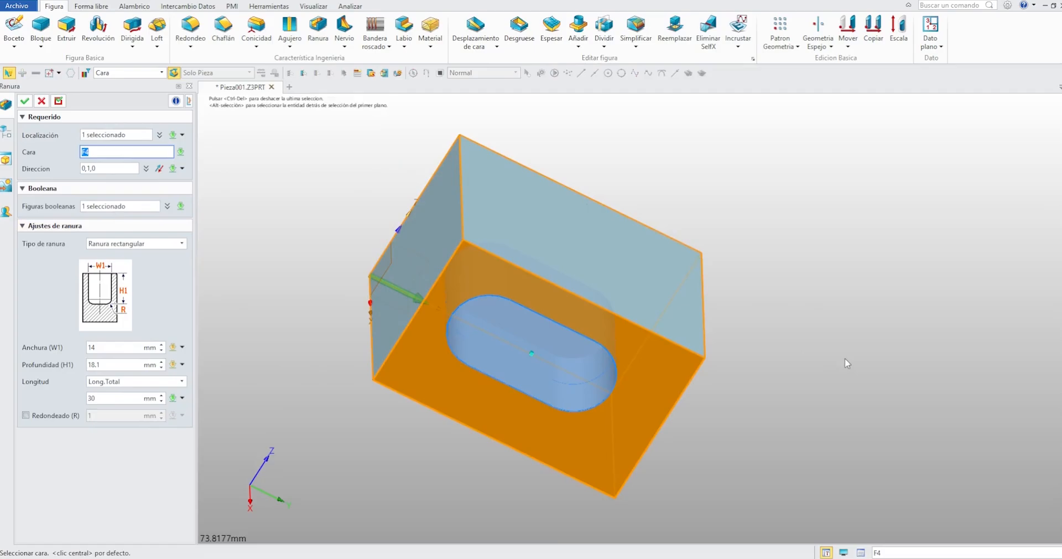
right_click_drag(844, 359, 778, 255)
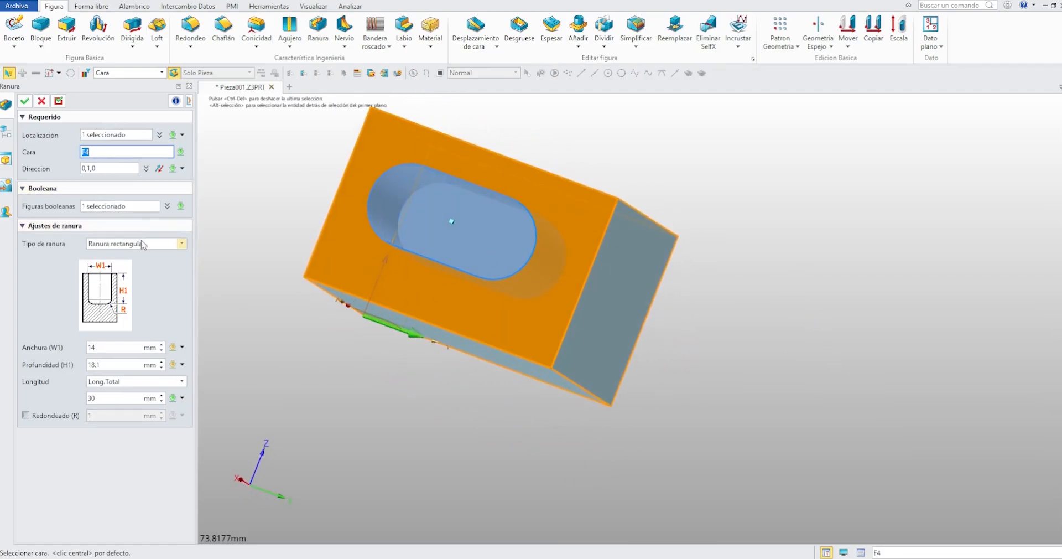
Try the spherical, dovetail and T slot types for the slot on the long side face.
left_click(148, 262)
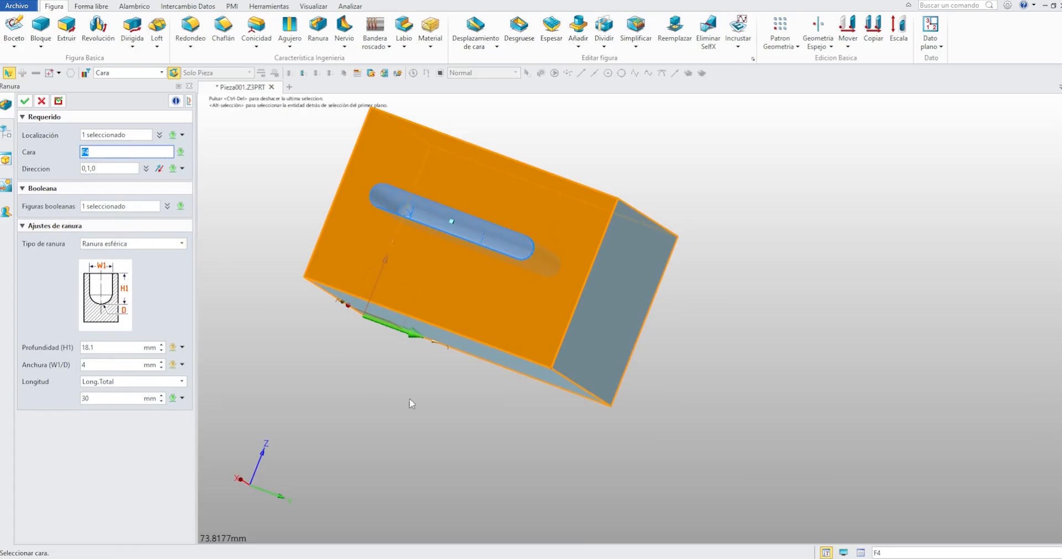
left_click(124, 169)
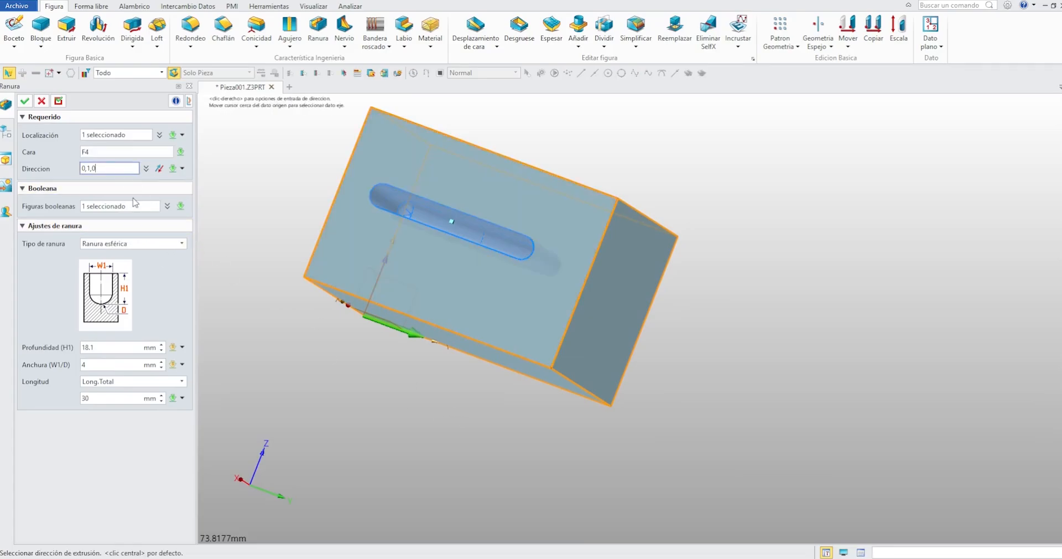
left_click(148, 276)
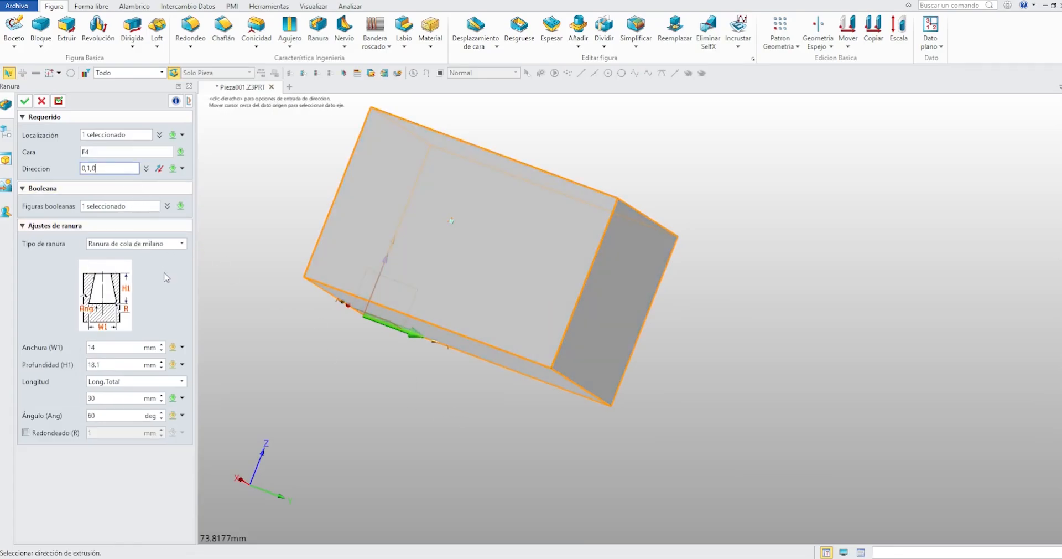
left_click(136, 280)
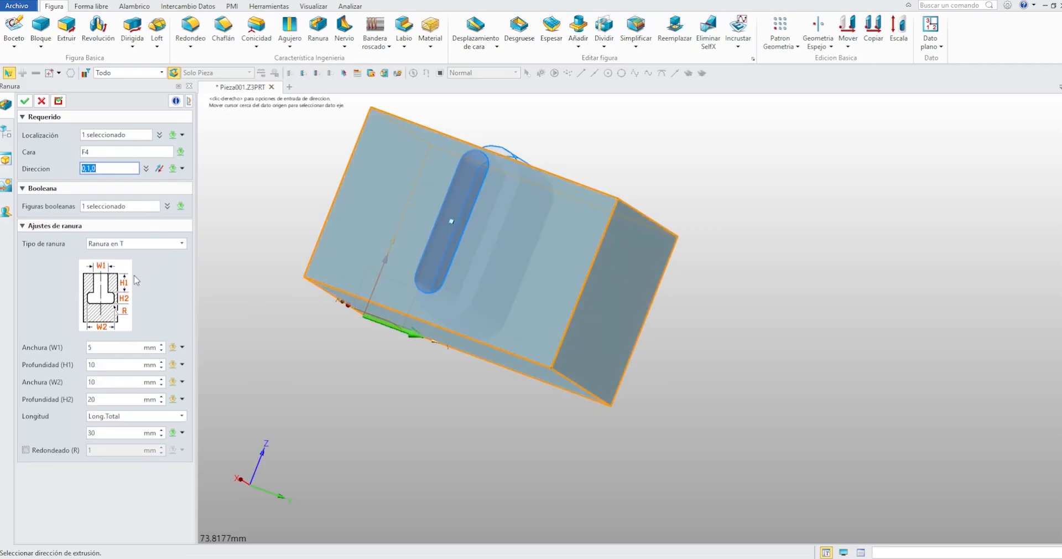
Try the rectangular and spherical slot types with direction 1,0,0, adjust the depth, and cancel the slot.
left_click(153, 255)
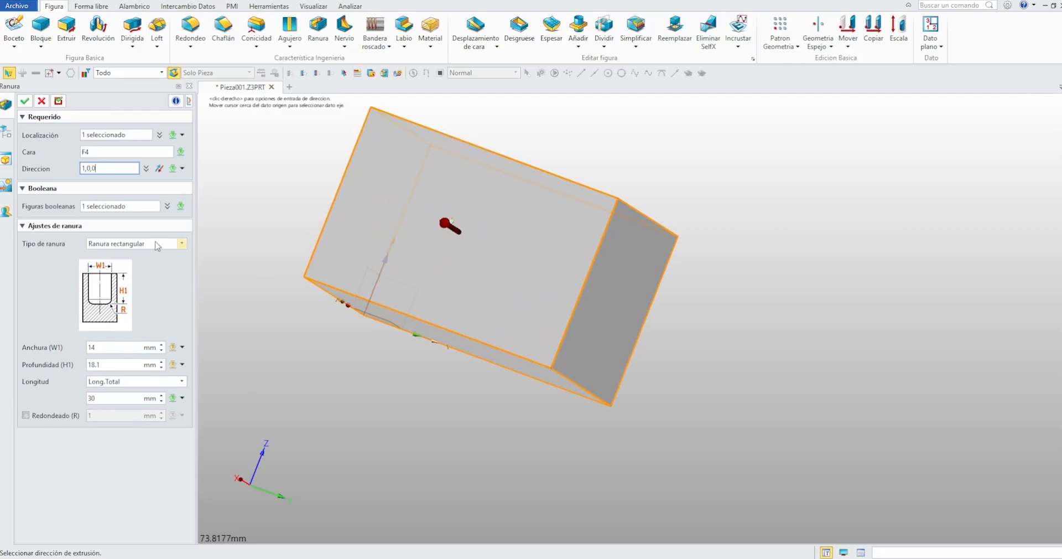
left_click(155, 265)
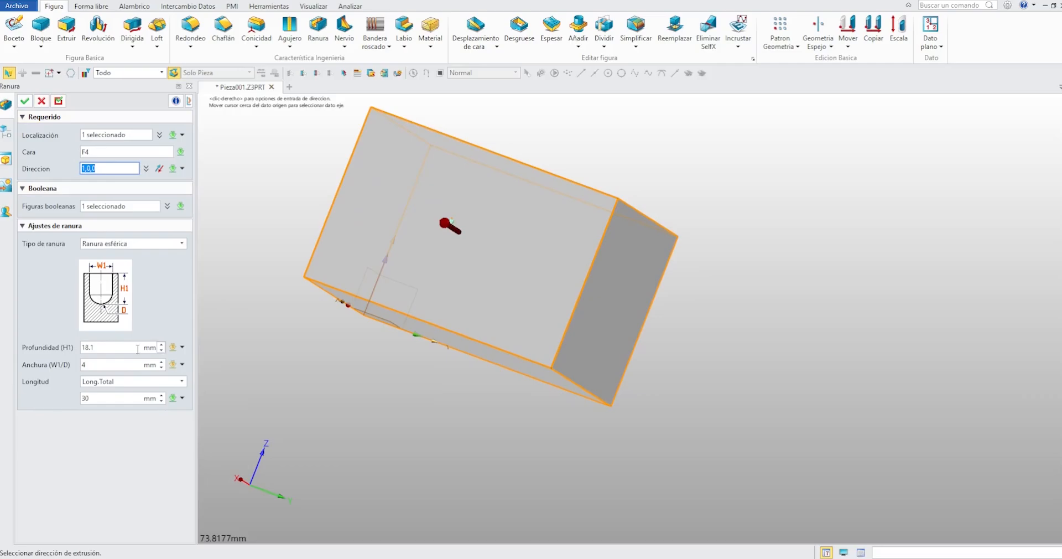
double_click(160, 344)
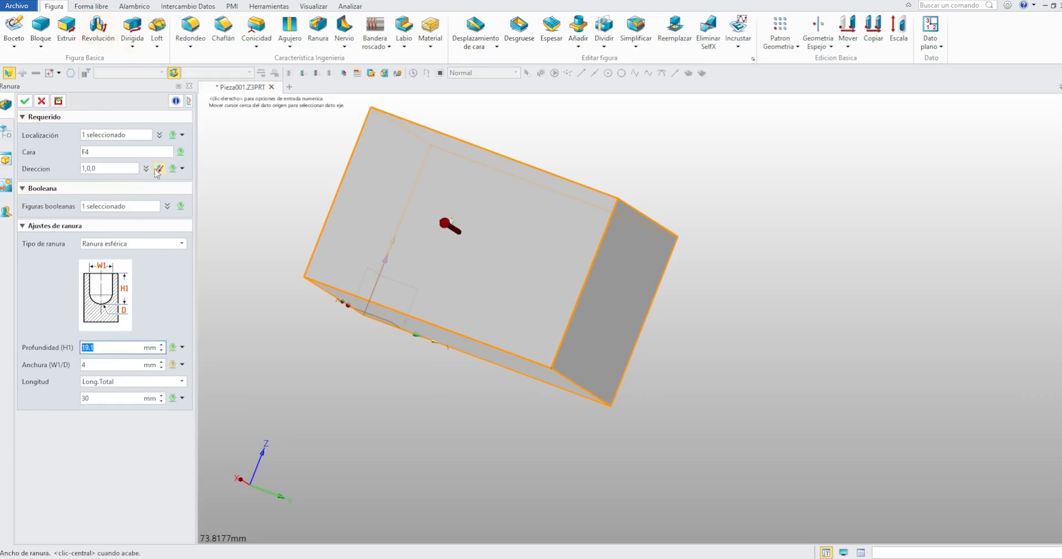
left_click(158, 169)
key("Escape")
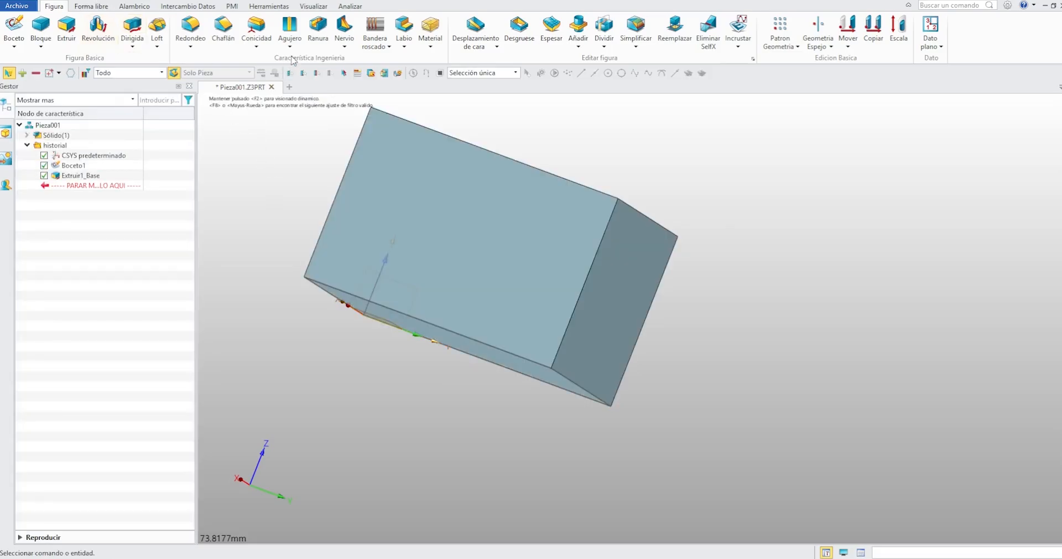
Place a spherical slot on the block's long +X side face, with a depth of 34.1 mm and a width of 6 mm.
left_click(318, 28)
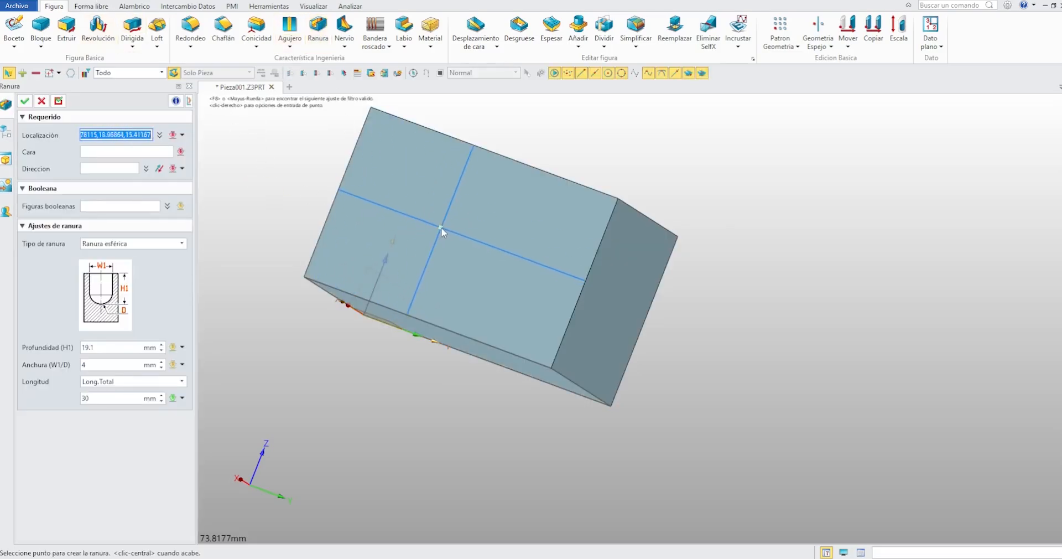
left_click(441, 228)
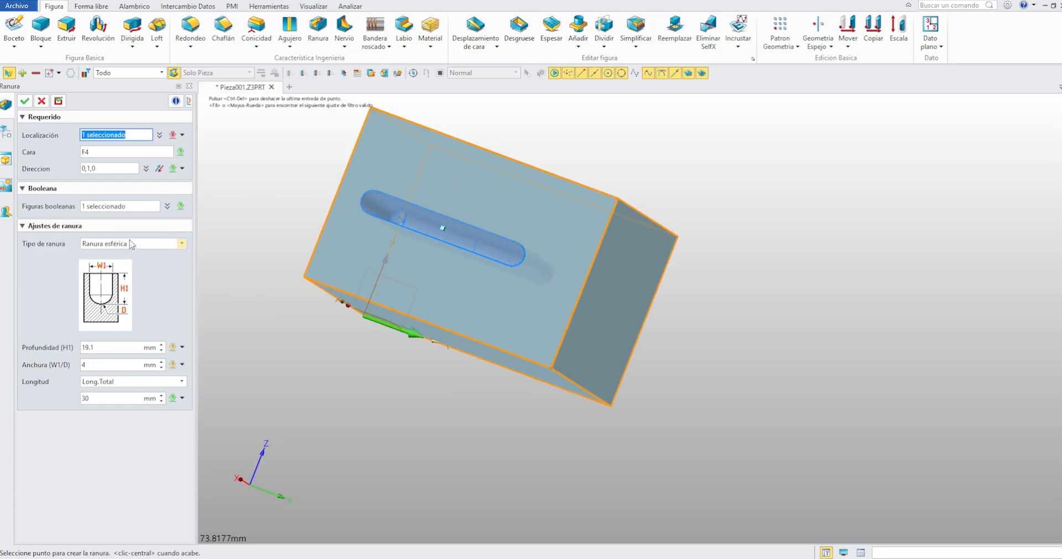
left_click(162, 344)
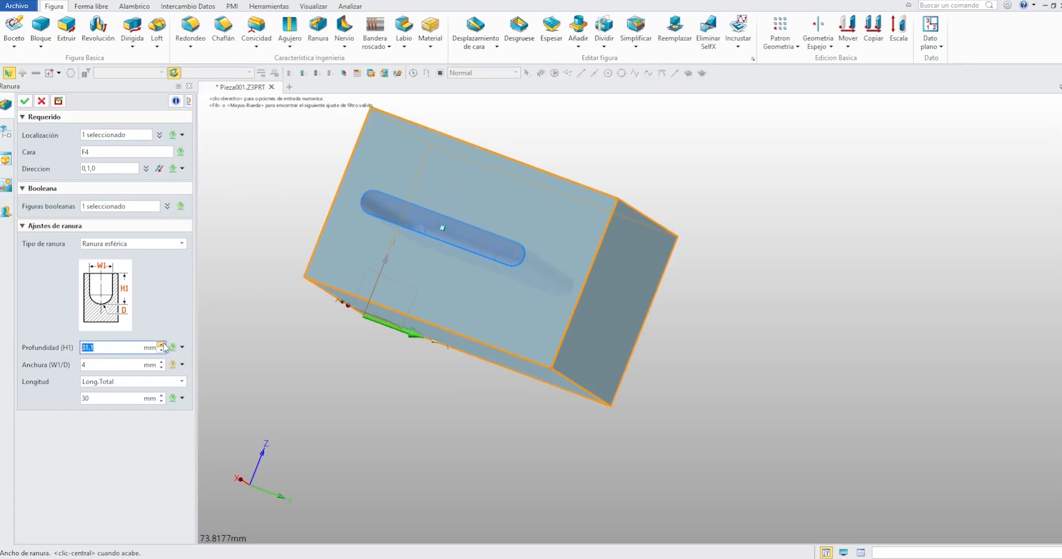
middle_click_drag(449, 379, 371, 381)
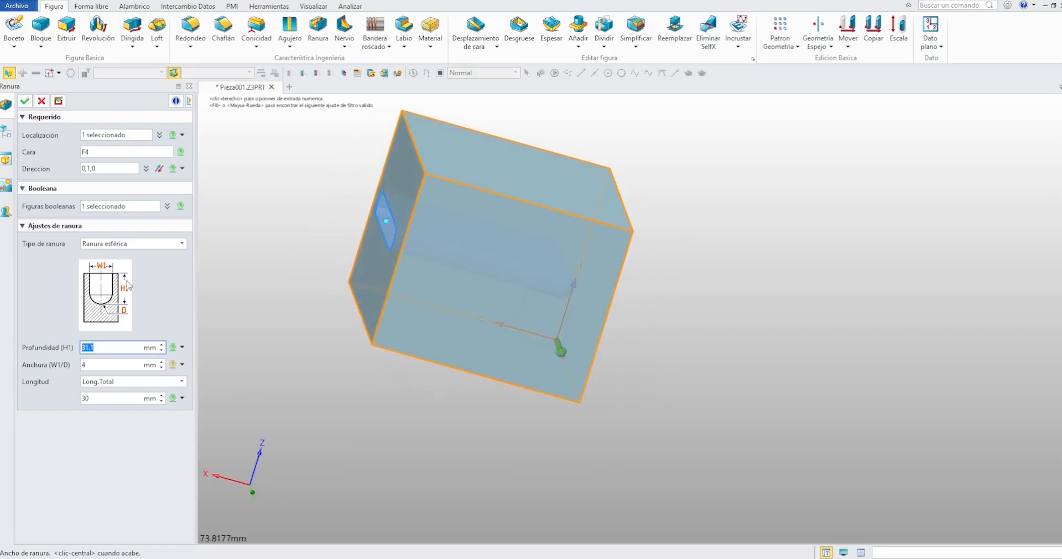
left_click(161, 362)
left_click(161, 363)
right_click_drag(290, 397, 354, 407)
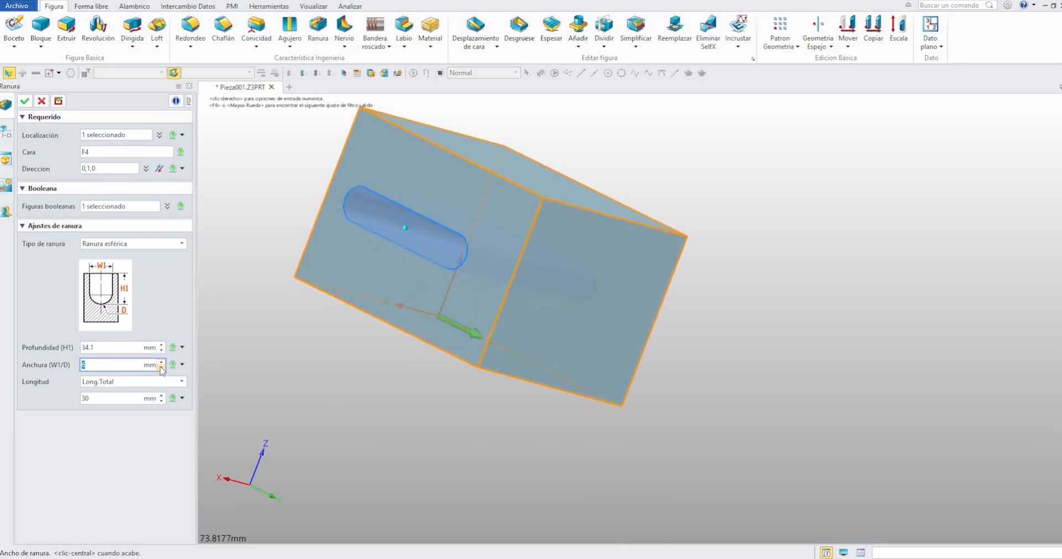
Try a total length of 31 mm for the spherical slot and apply it.
left_click(161, 395)
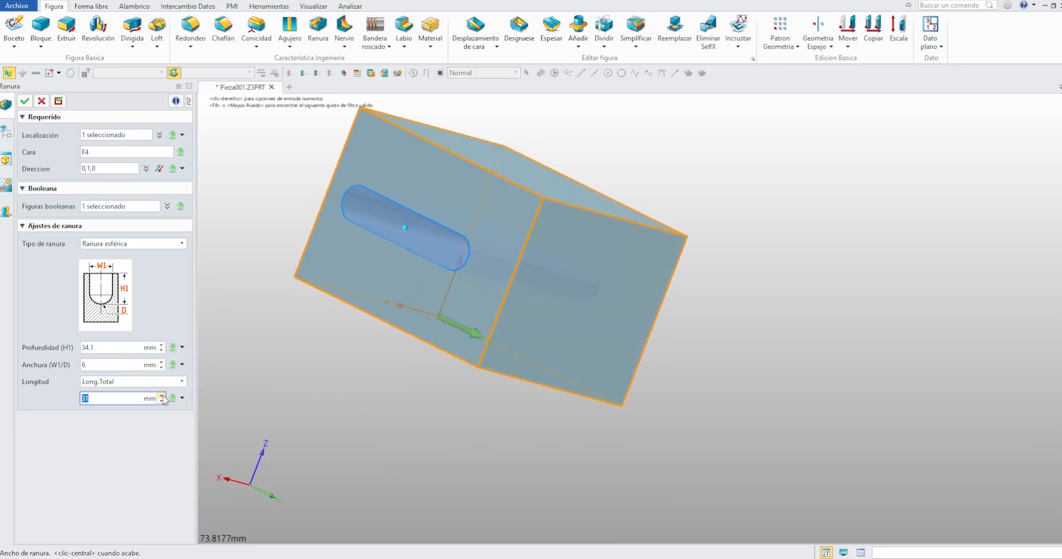
left_click(161, 401)
left_click(161, 402)
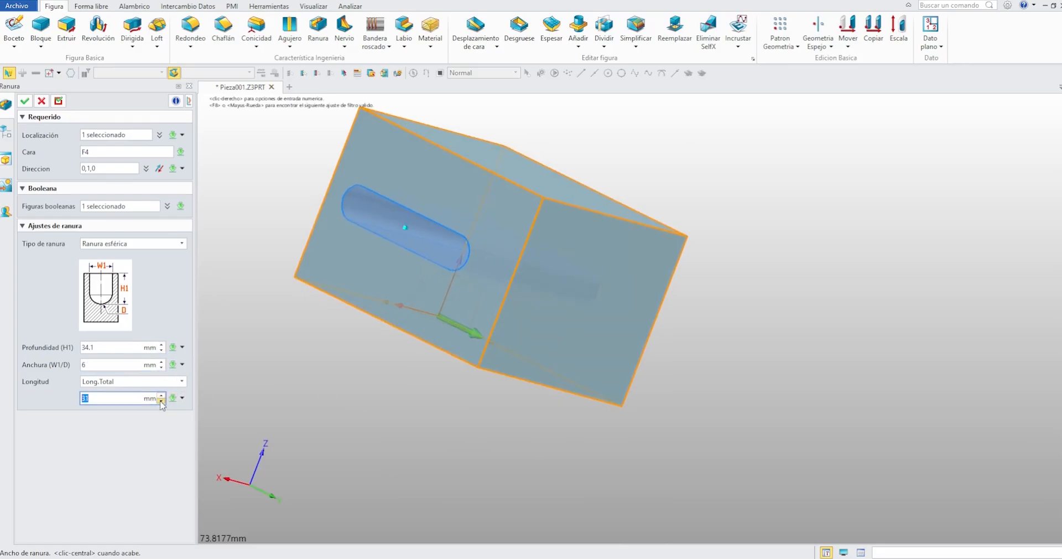
left_click(24, 101)
Start a Lip feature on the block's long +X side face, along that face's upper edge.
right_click_drag(400, 273, 351, 253)
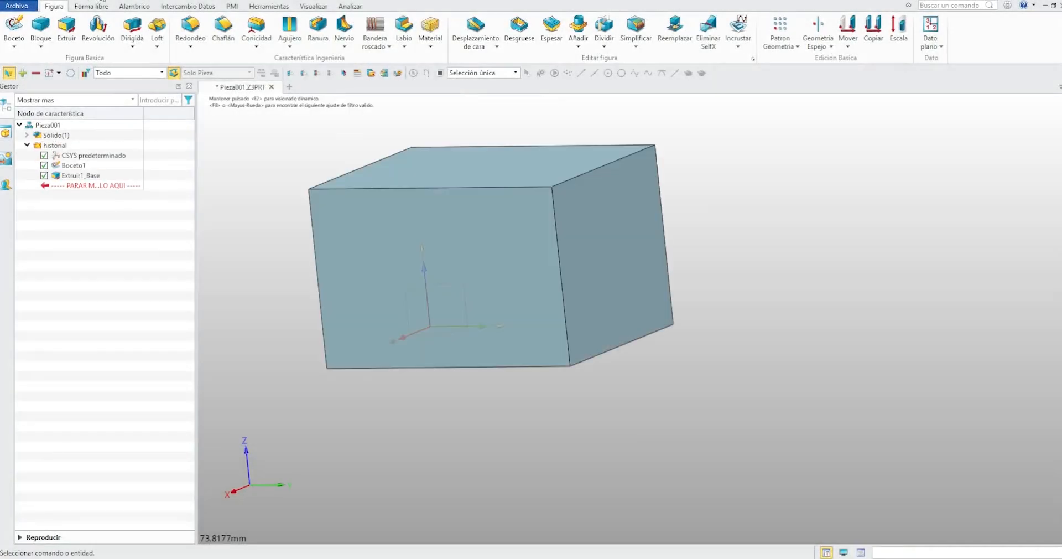
left_click(405, 28)
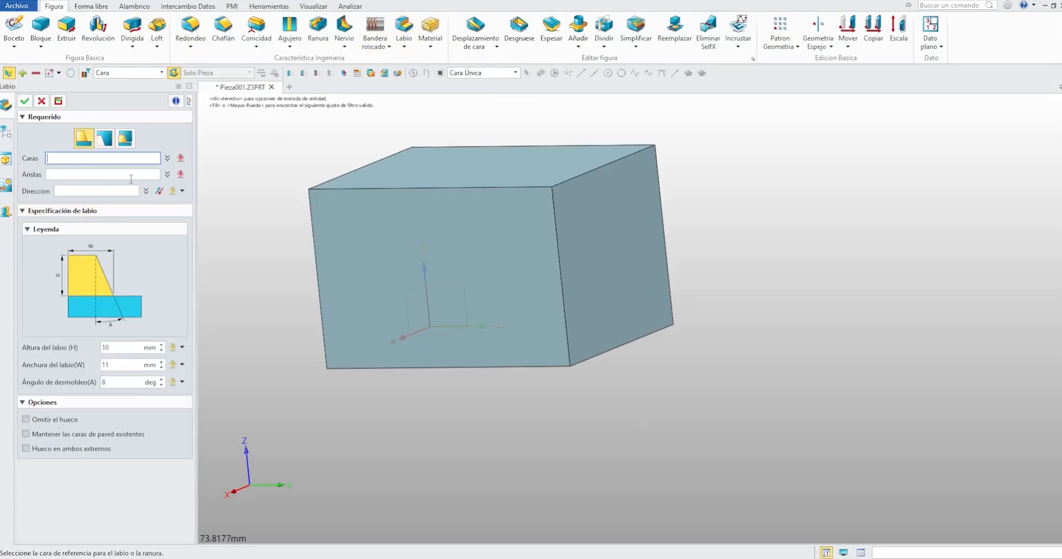
left_click(489, 197)
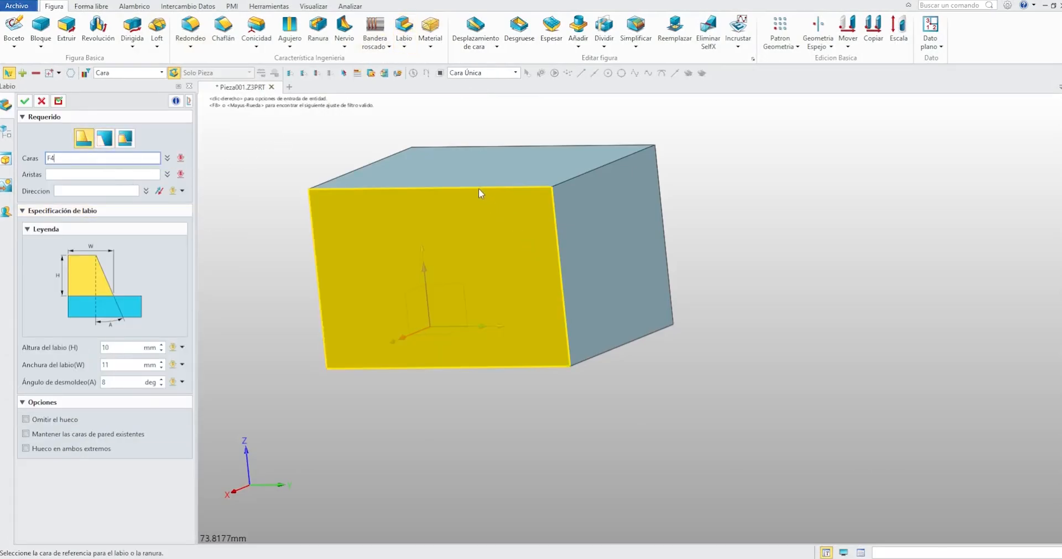
left_click(477, 213)
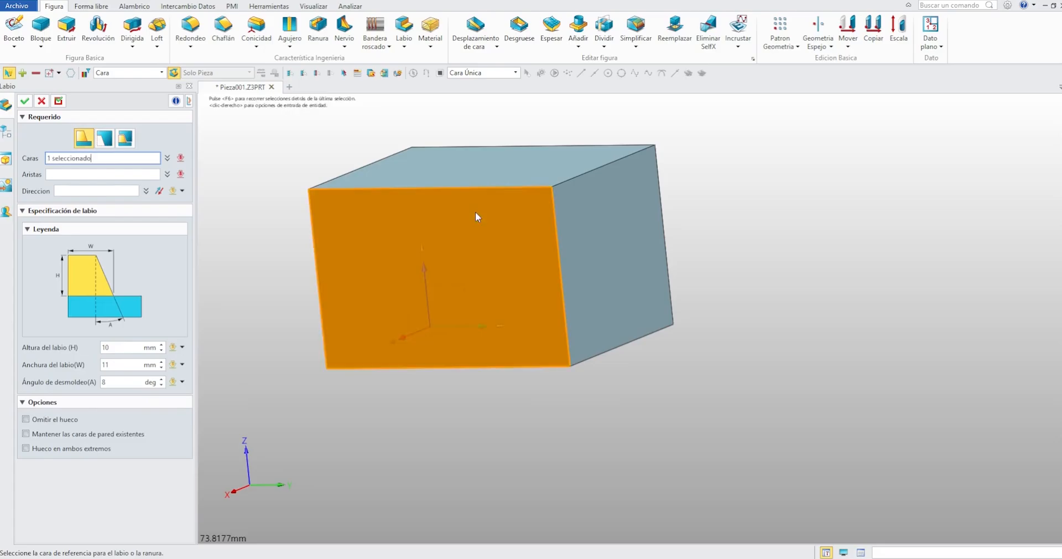
left_click(132, 173)
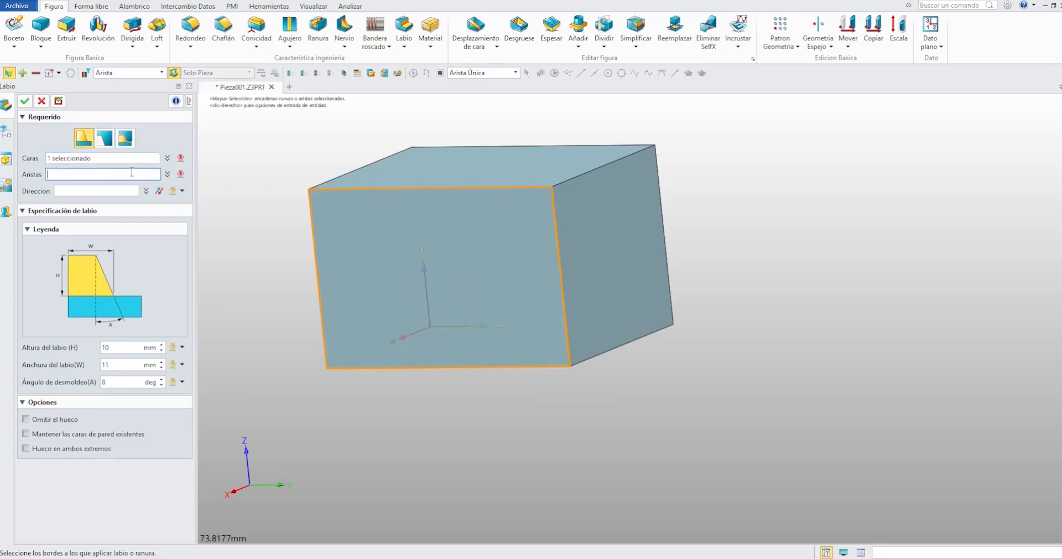
left_click(457, 189)
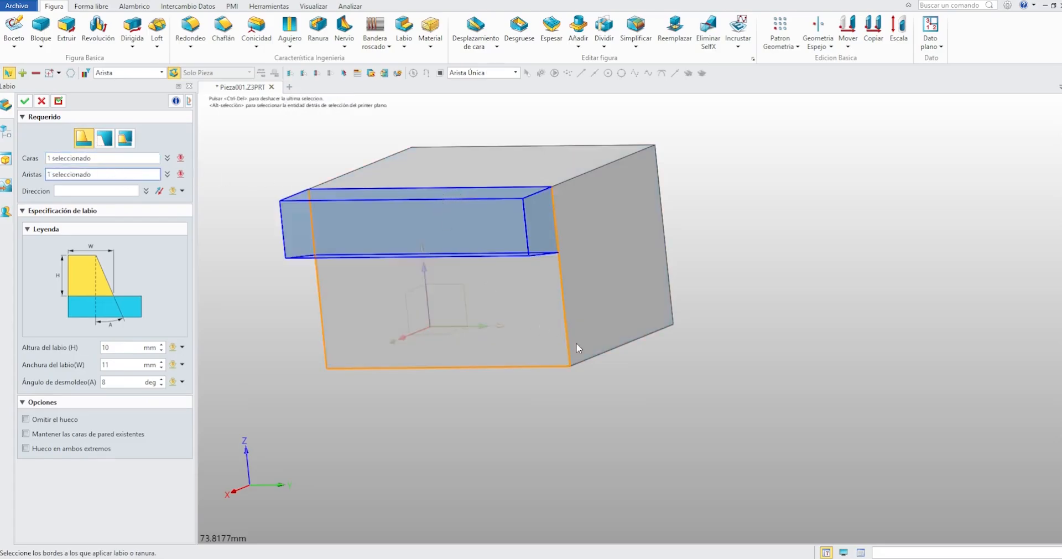
middle_click_drag(576, 347, 508, 351)
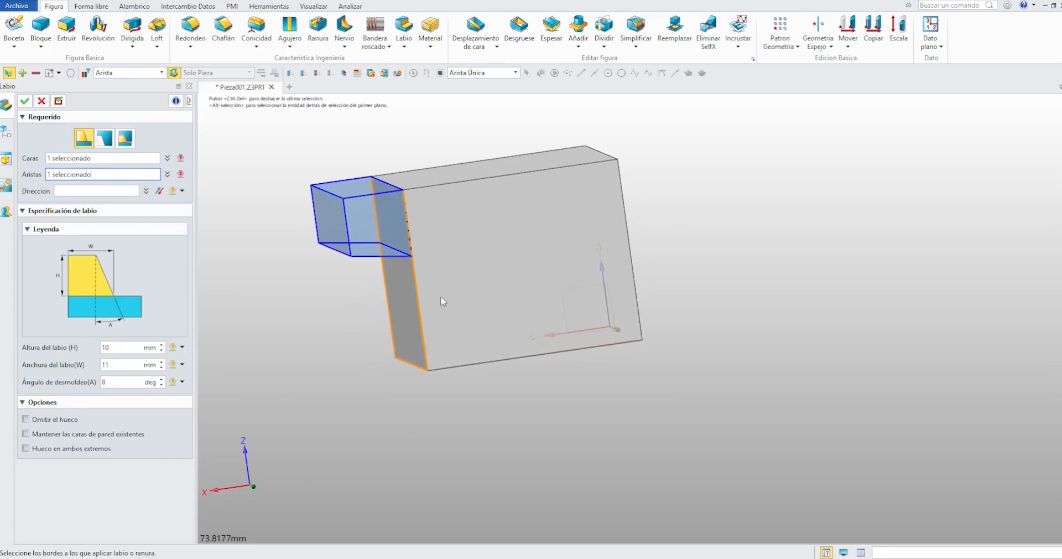
Set the lip height to 12 mm.
double_click(160, 345)
double_click(161, 345)
left_click(160, 345)
left_click(161, 345)
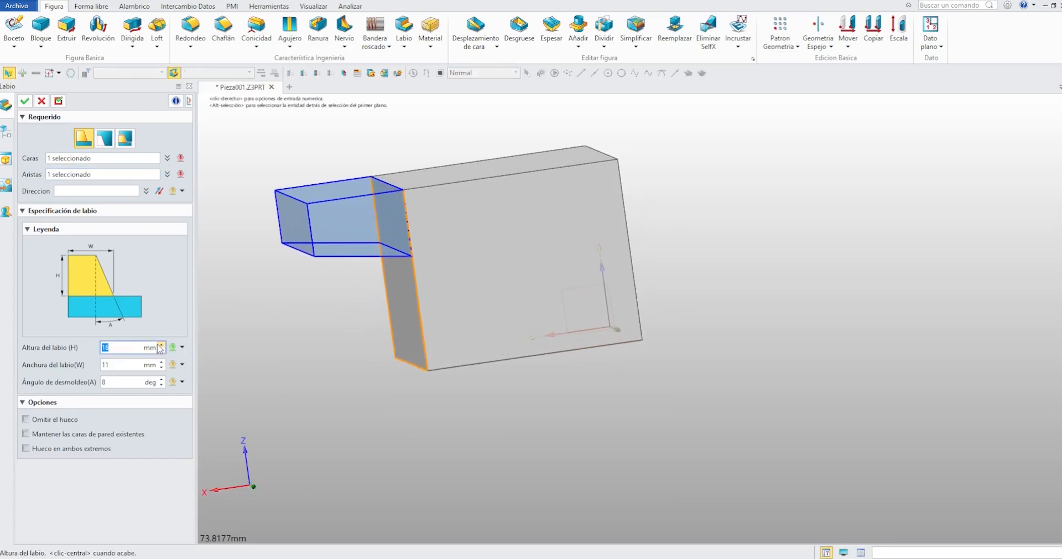
left_click(162, 350)
left_click(162, 350)
double_click(162, 350)
Set the lip width to 12 mm.
left_click(161, 362)
left_click(161, 362)
left_click(161, 362)
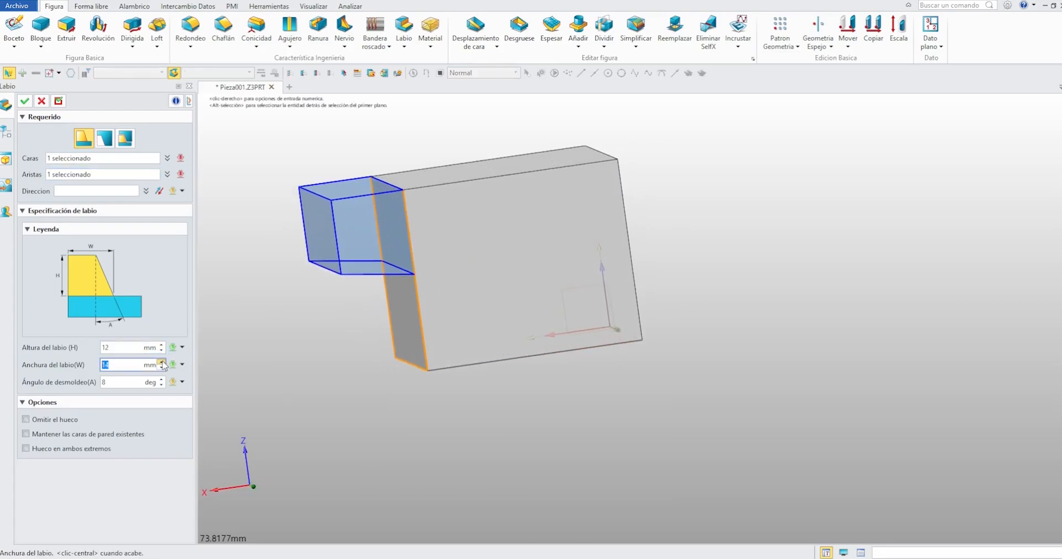
left_click(161, 362)
left_click(161, 367)
left_click(161, 367)
left_click(162, 367)
Apply the lip with a draft angle of 9 degrees, and undo it.
left_click(162, 379)
left_click(161, 380)
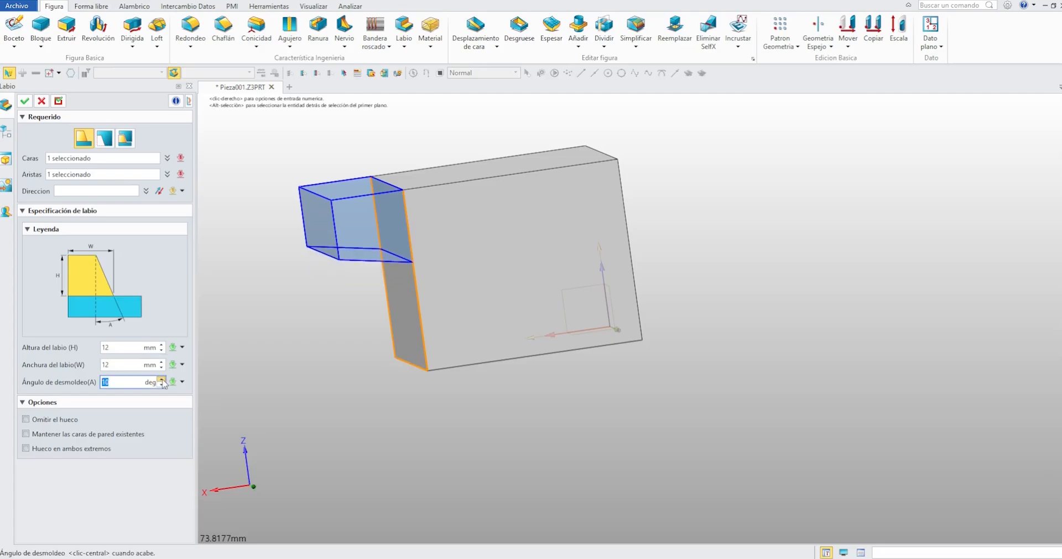
left_click(161, 379)
left_click(162, 379)
left_click(162, 379)
left_click(162, 384)
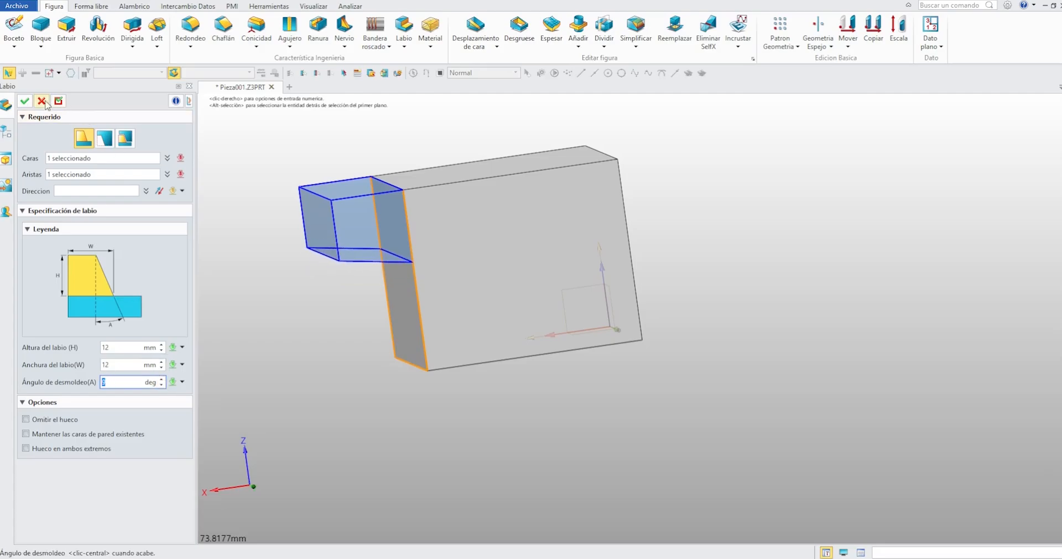
left_click(23, 101)
middle_click_drag(313, 208, 470, 238)
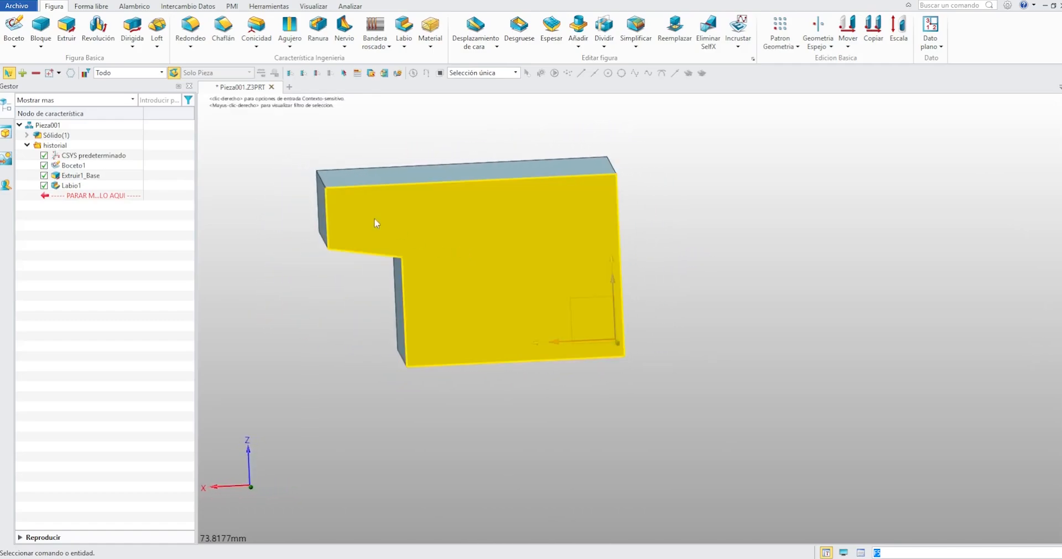
left_click(83, 1)
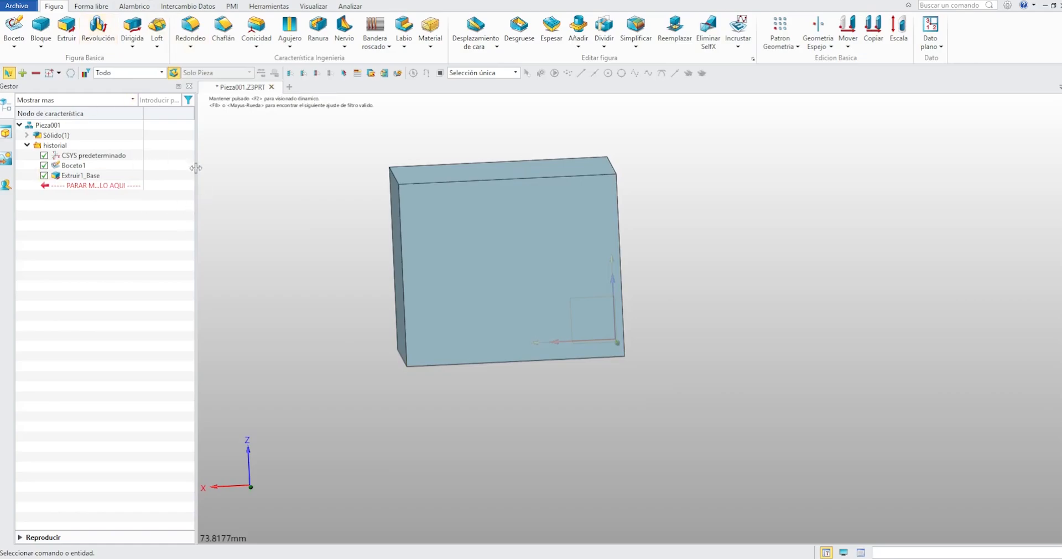
Start the groove type of the Lip feature on the block's +Y end face and top face, along their shared edge.
left_click(402, 34)
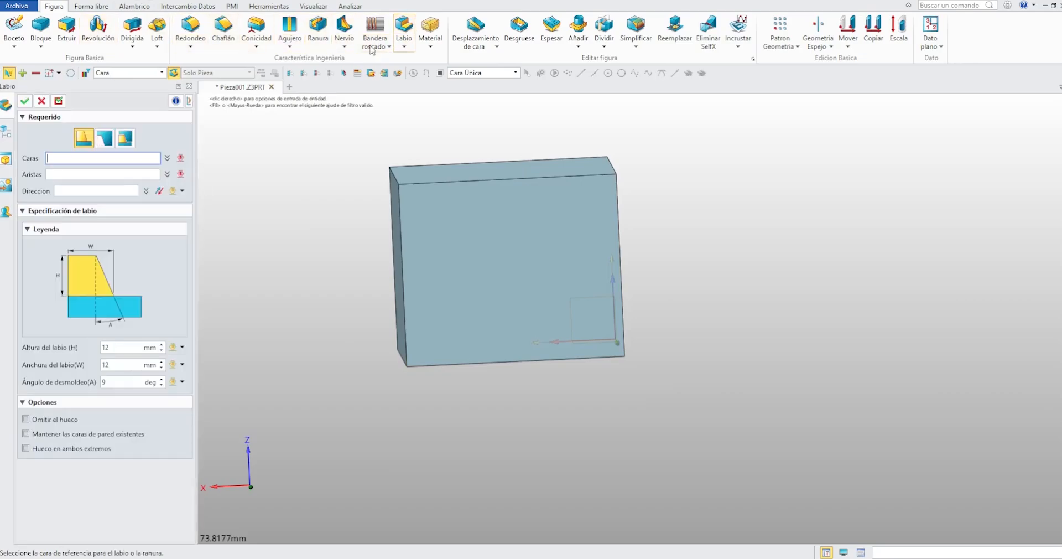
left_click(110, 142)
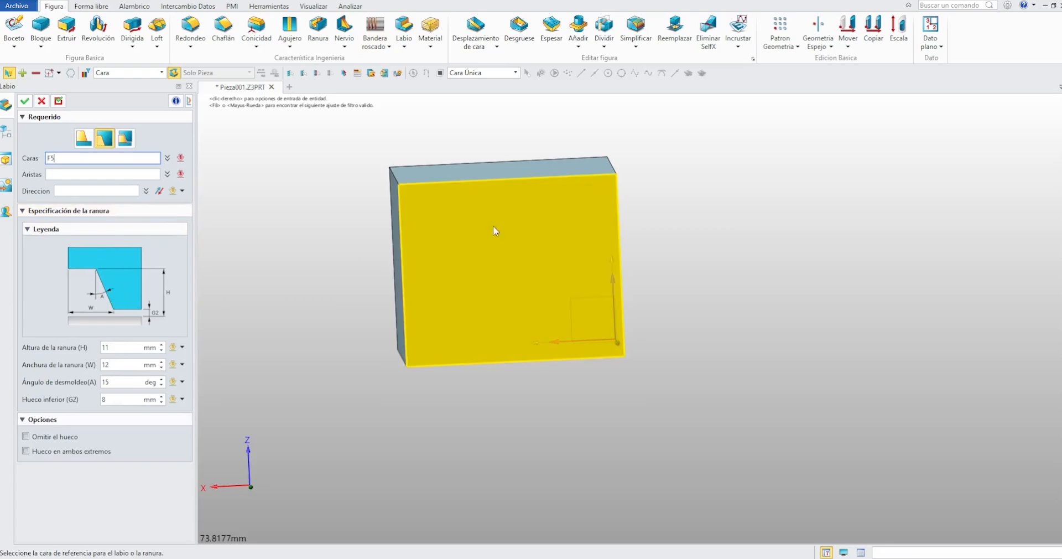
left_click(545, 262)
right_click_drag(546, 261, 564, 267)
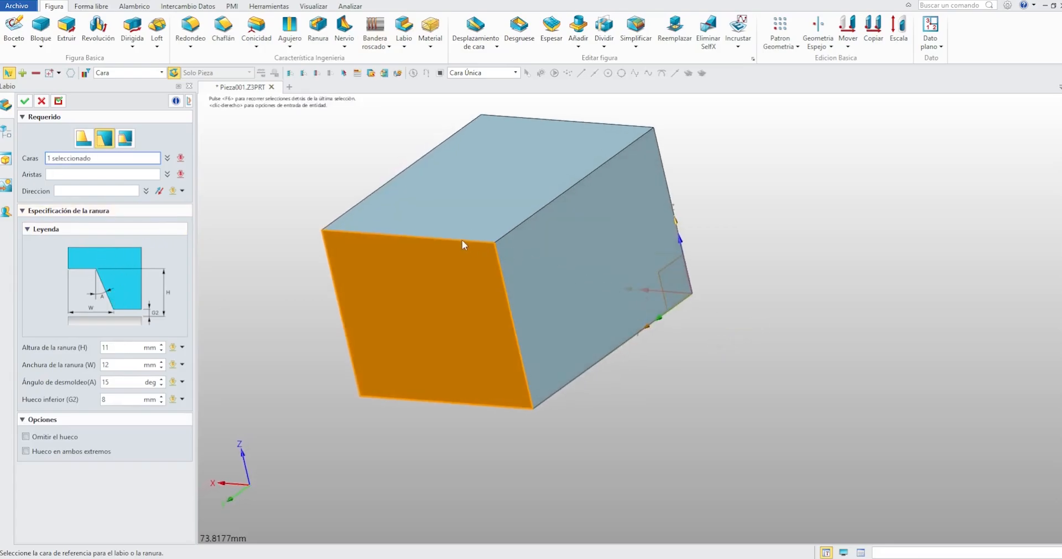
left_click(482, 227)
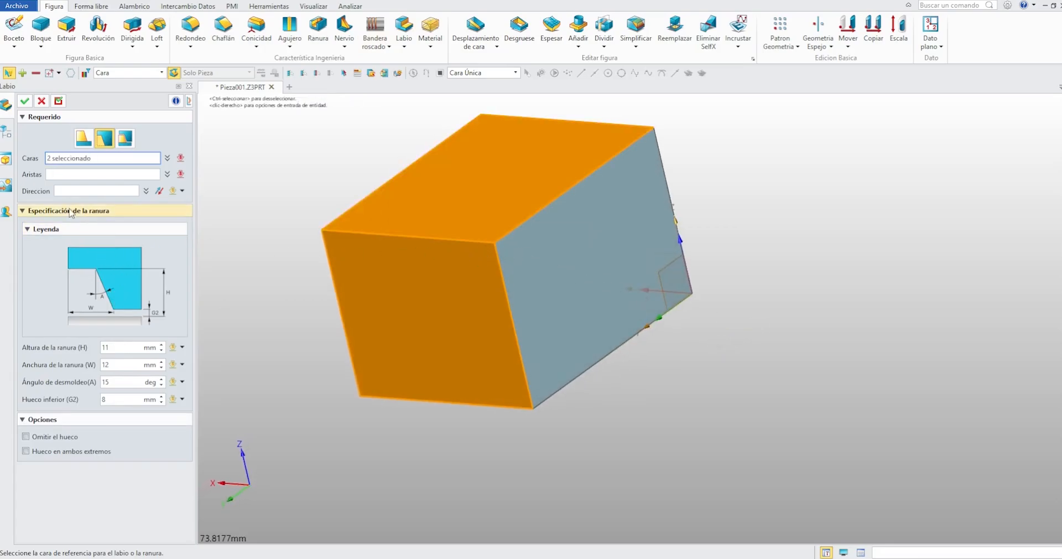
left_click(72, 174)
left_click(407, 236)
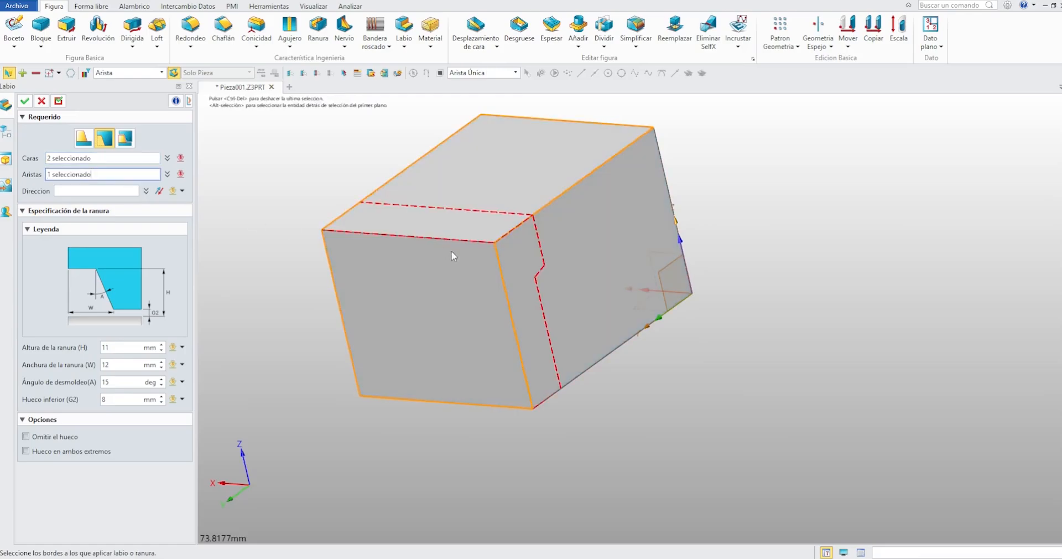
right_click_drag(451, 251, 452, 330)
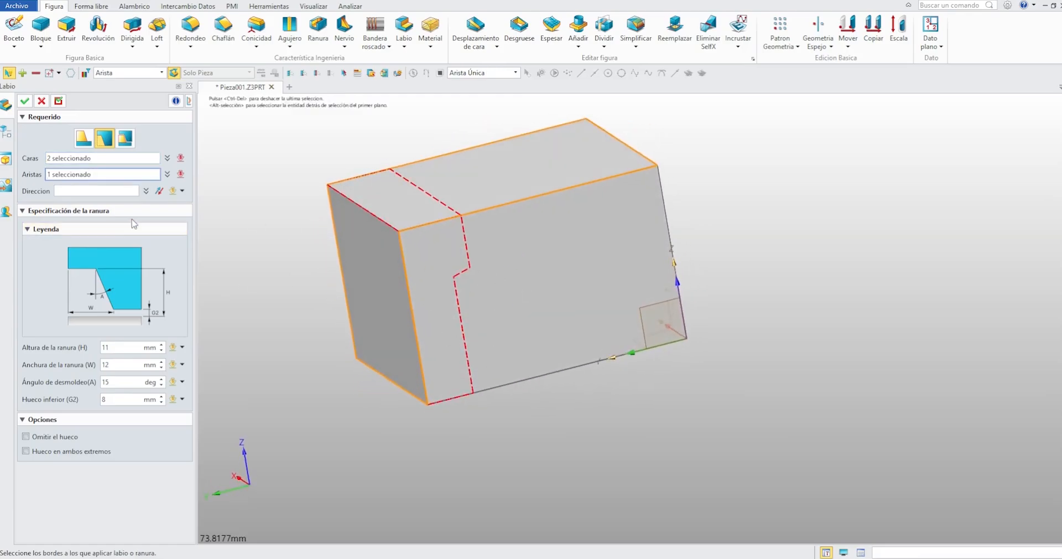
Apply the groove with a height and width of 16 mm, a 10-degree draft angle and an 11 mm bottom gap, and undo it.
left_click(161, 345)
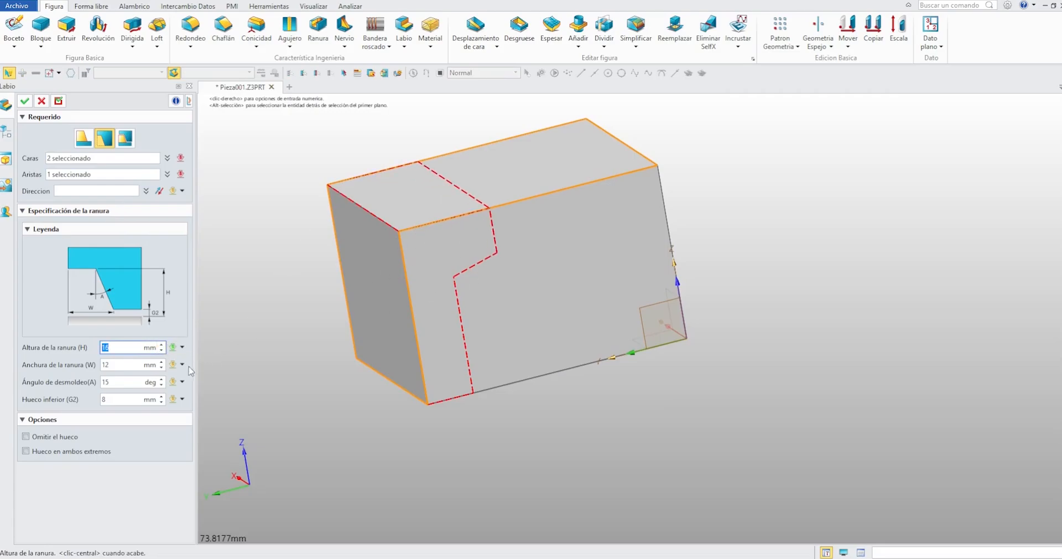
left_click(161, 362)
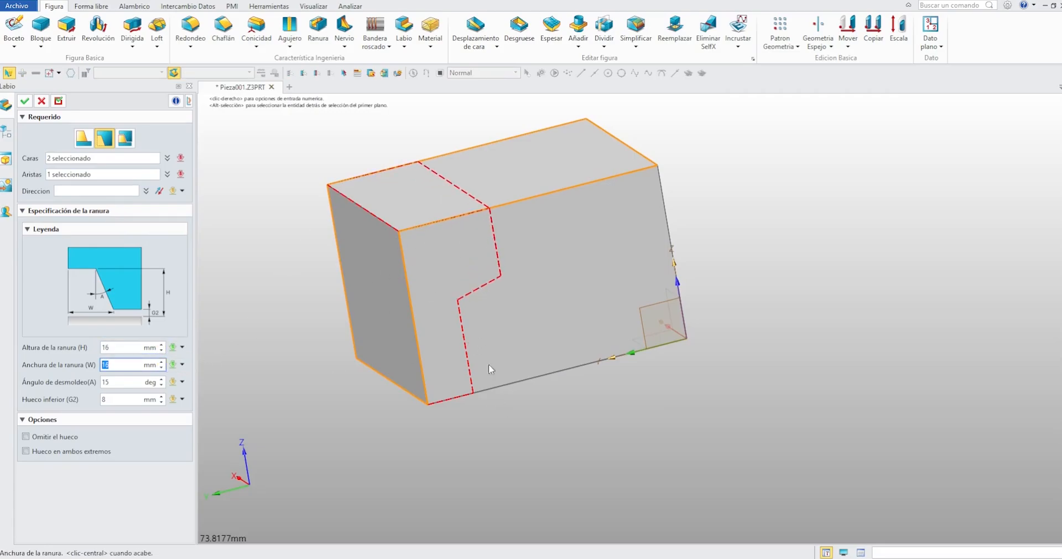
left_click(161, 384)
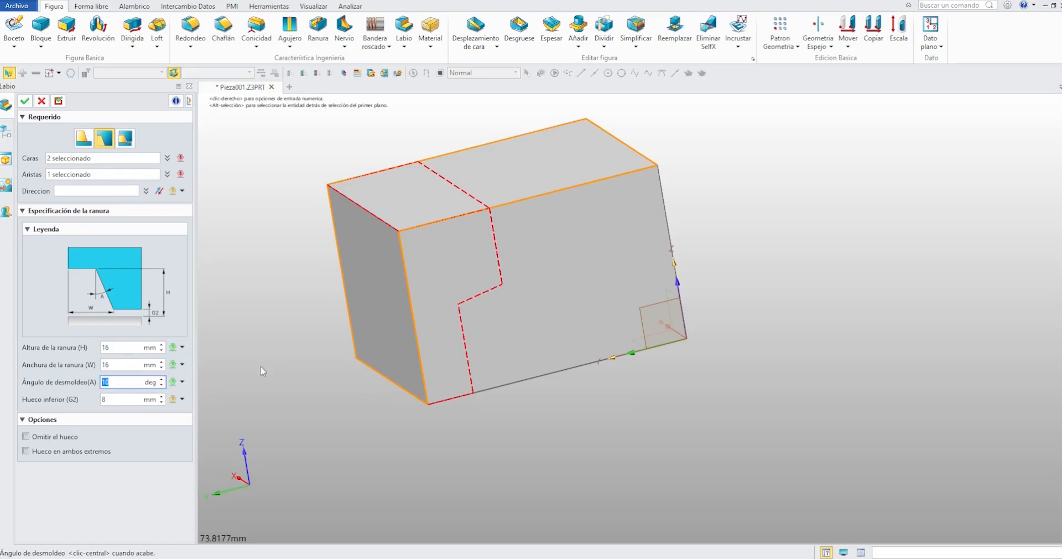
left_click(161, 397)
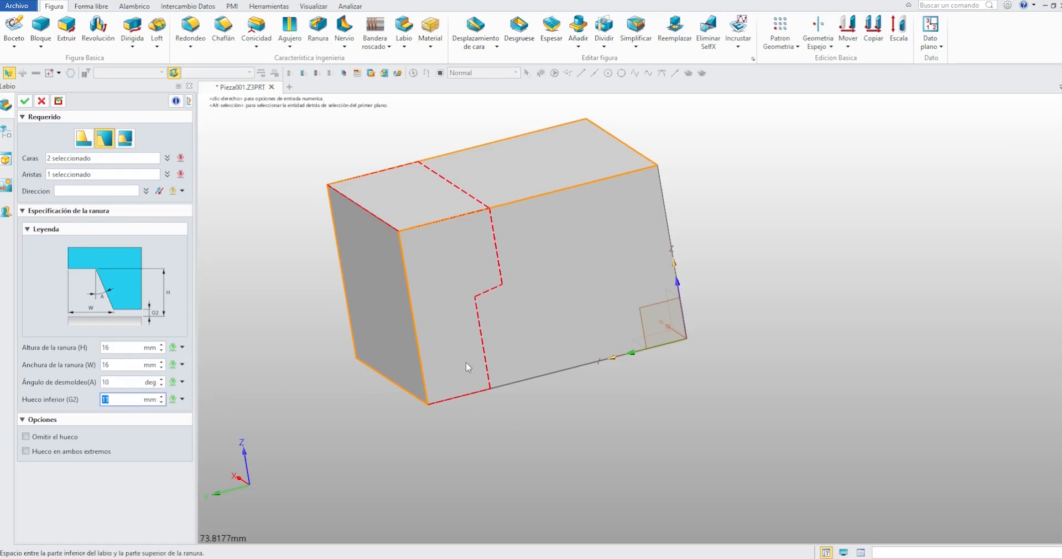
left_click(24, 101)
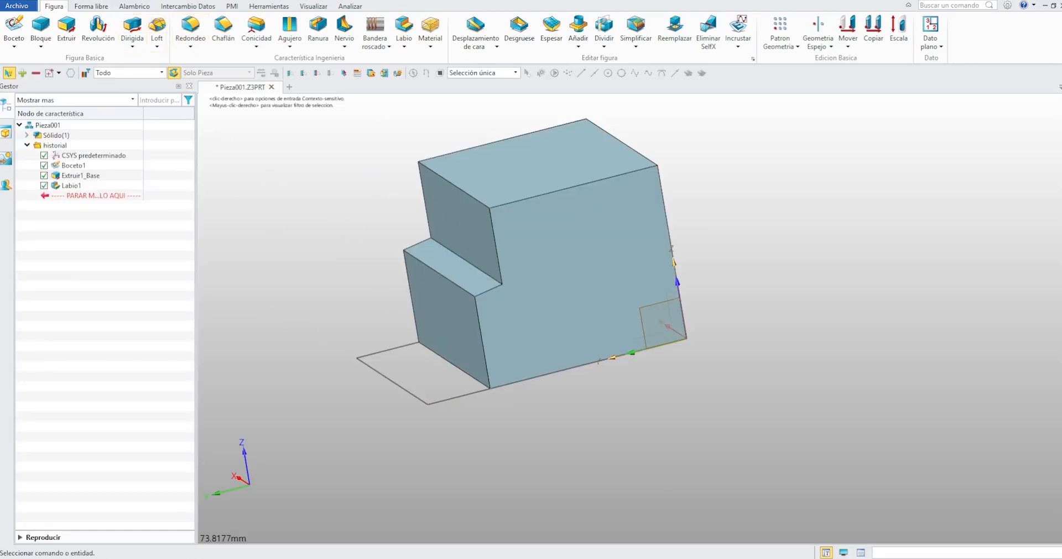
key("ctrl+z")
Examine the parameters of the combined lip and groove type of the Lip feature, and cancel the command.
left_click(404, 30)
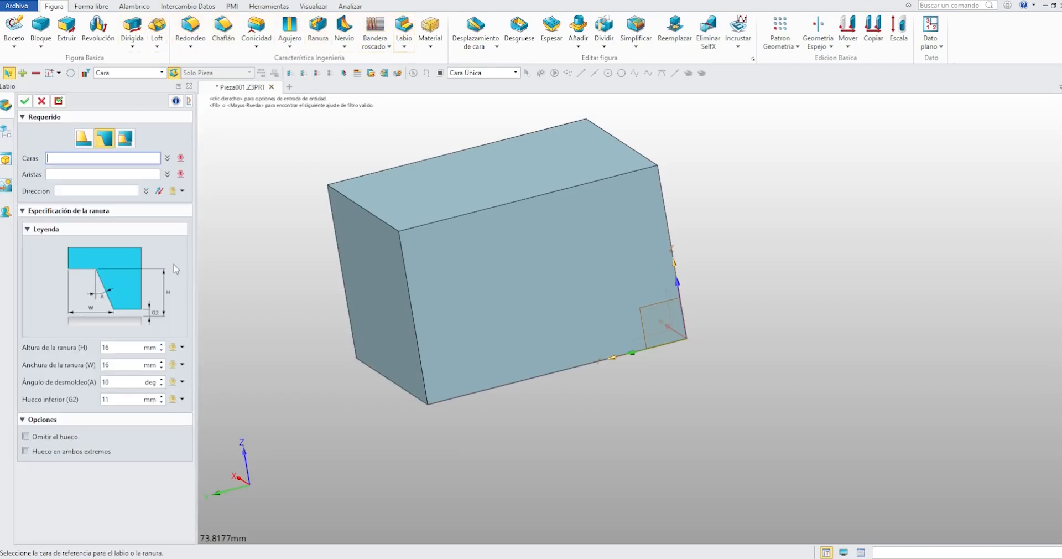
left_click(125, 138)
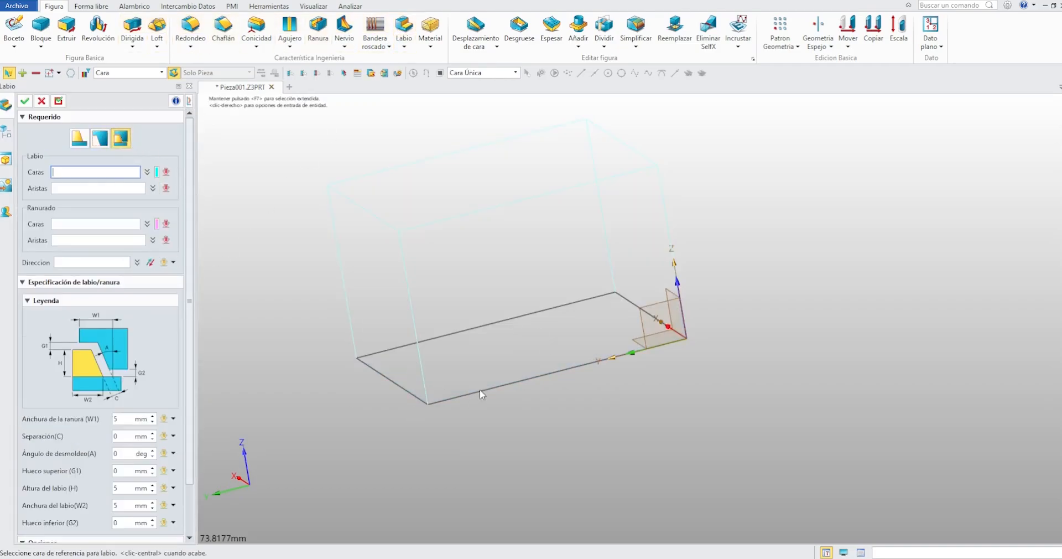
left_click(100, 137)
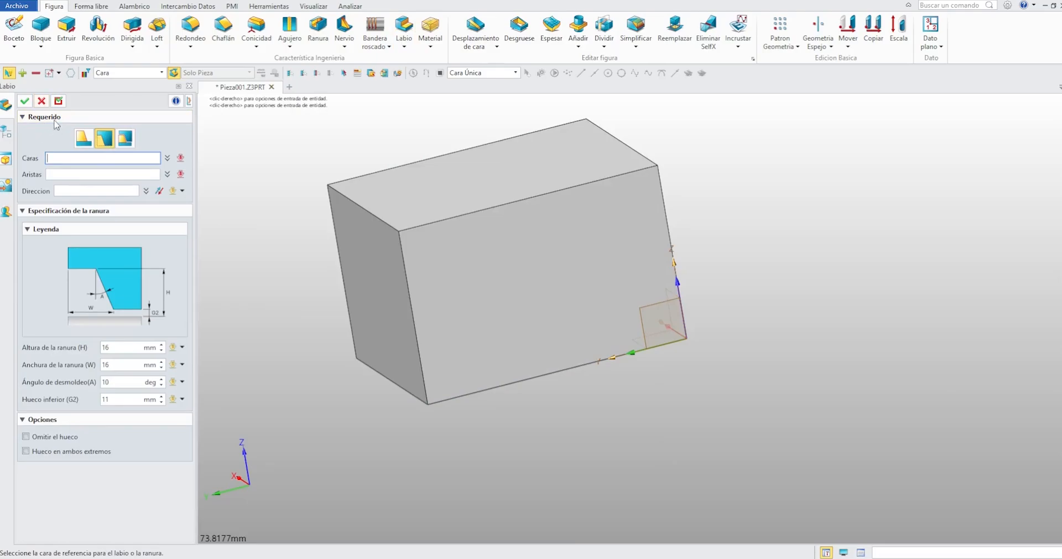
left_click(41, 101)
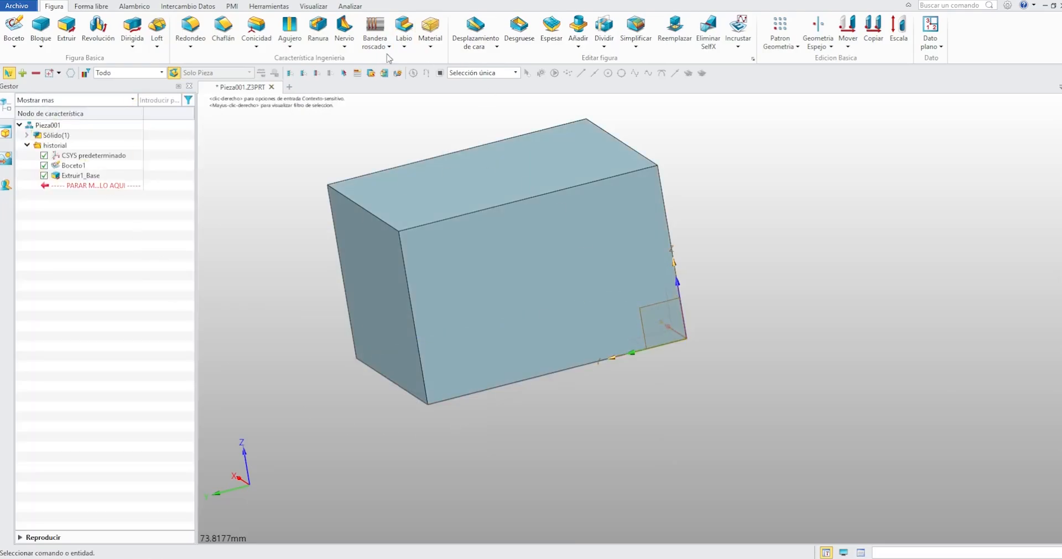